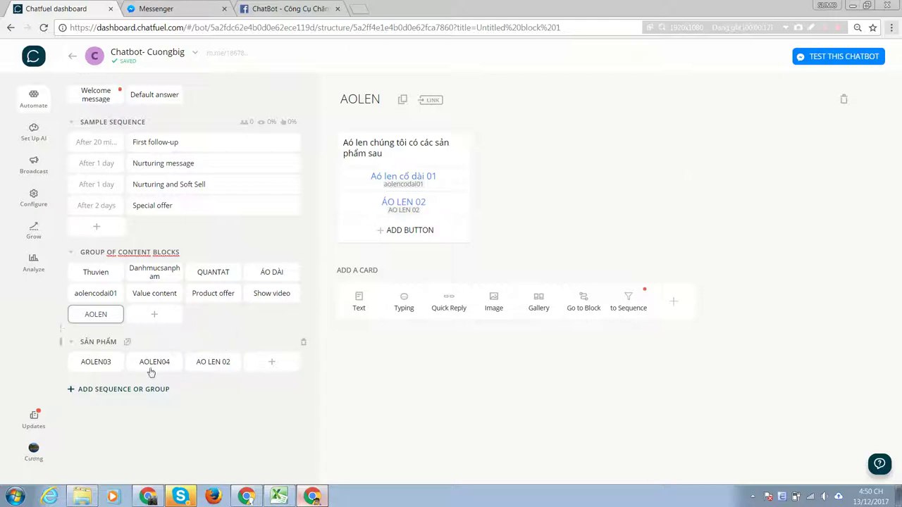
# Open the empty AOLEN03 block listed under SẢN PHẨM in the Automate panel.
pyautogui.click(103, 366)
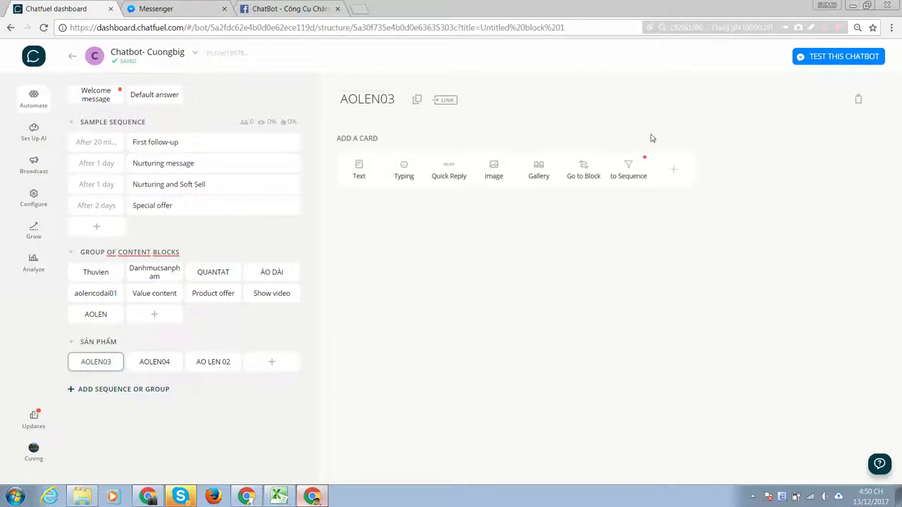
# Add a text card to AOLEN03 whose first line reads 'Áo len 03 kiểu dáng'.
pyautogui.click(361, 165)
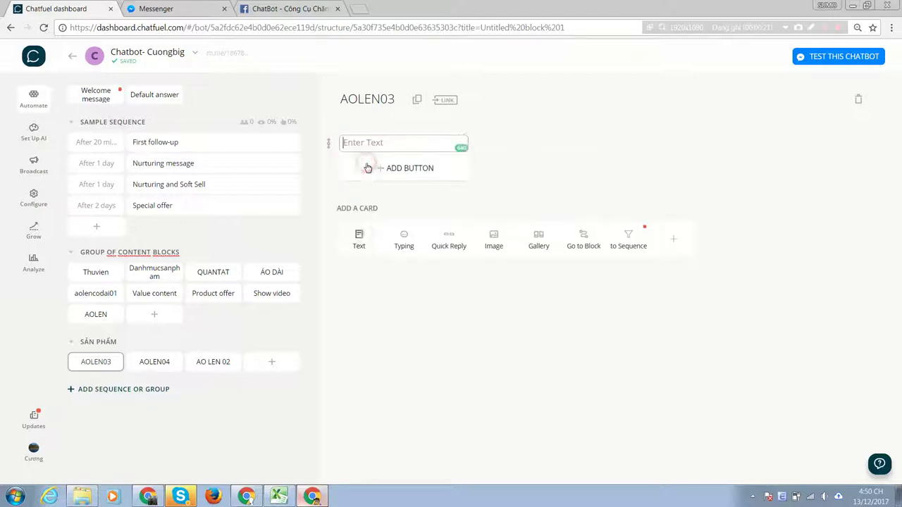
pyautogui.click(396, 141)
pyautogui.press('capslock')
pyautogui.write('Aos')
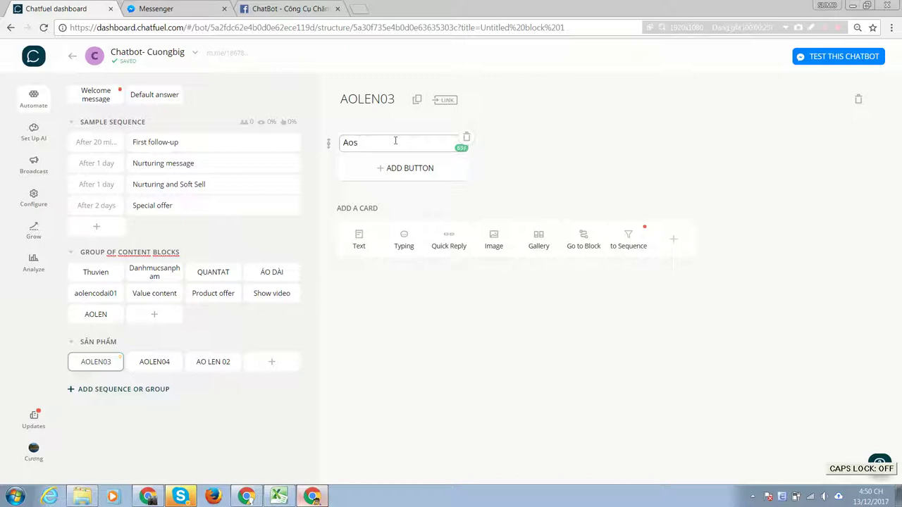
pyautogui.press('BackSpace')
pyautogui.press('BackSpace')
pyautogui.press('BackSpace')
pyautogui.write('aos le')
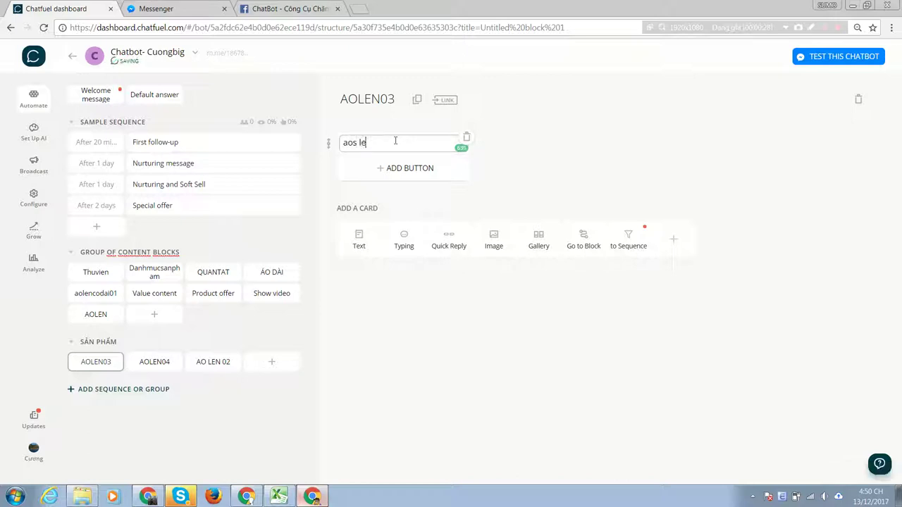
pyautogui.press('BackSpace')
pyautogui.write('a')
pyautogui.press('capslock')
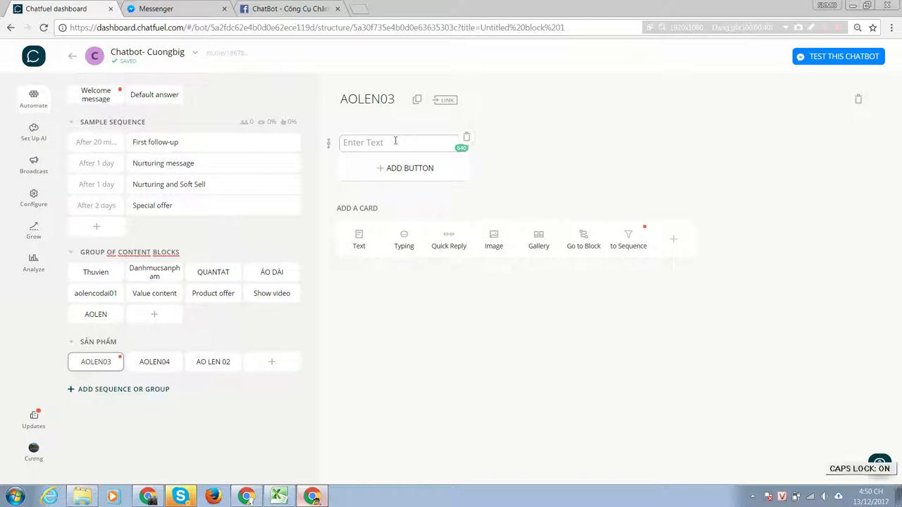
pyautogui.write('AOS')
pyautogui.press('capslock')
pyautogui.write('o len')
pyautogui.write(' kieeur ')
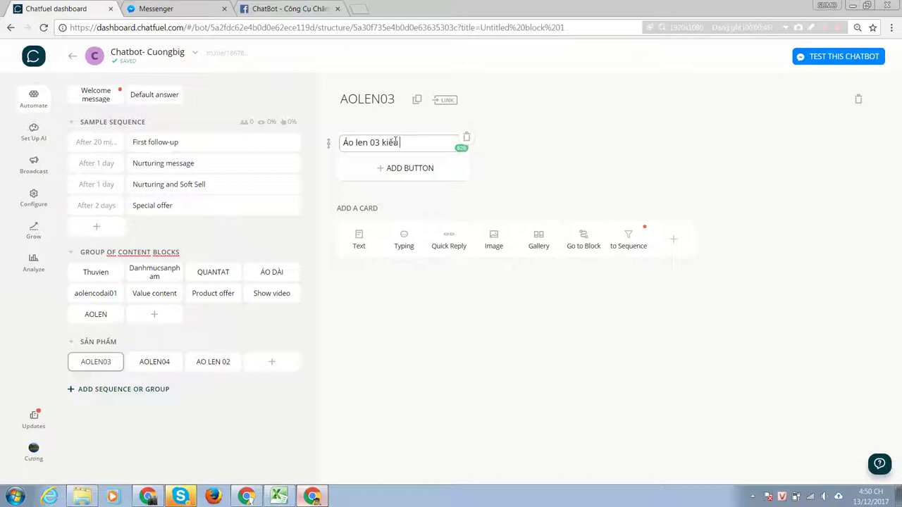
pyautogui.write('dangs')
# Add the lines '-Giá cả 350000' and '-Liên hệ : xxxxx' below the product name.
pyautogui.press('Return')
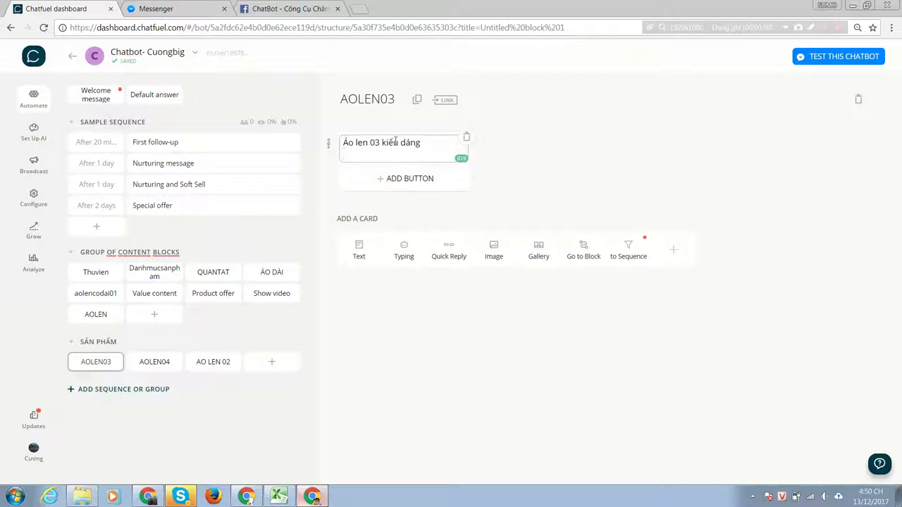
pyautogui.write('-G')
pyautogui.press('capslock')
pyautogui.write('ias')
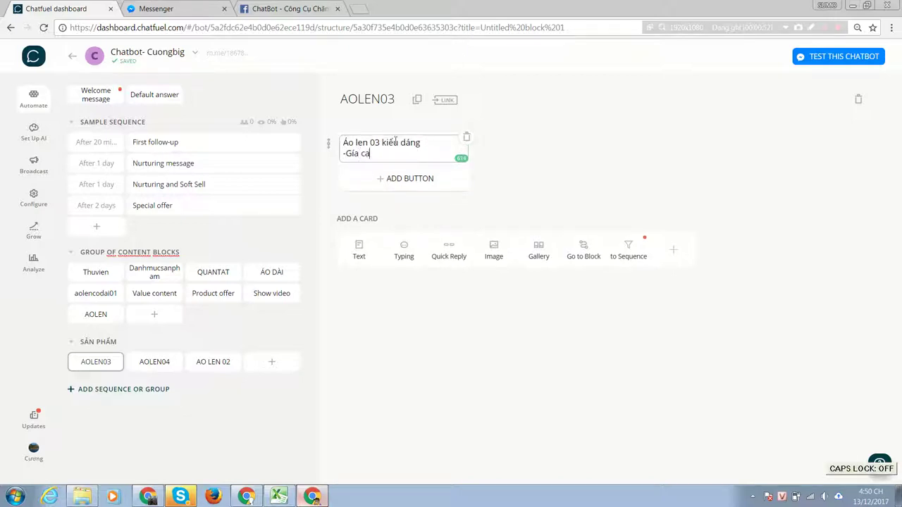
pyautogui.write(' cả 350000')
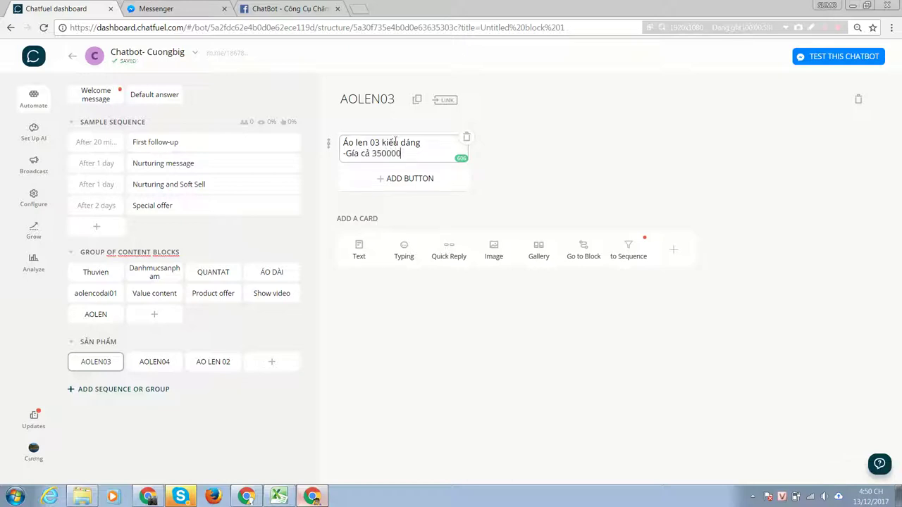
pyautogui.press('Return')
pyautogui.write('V')
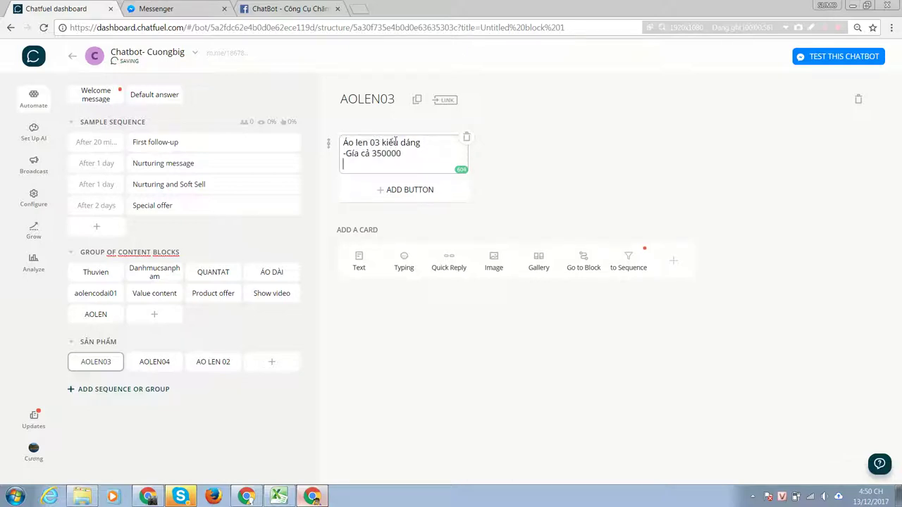
pyautogui.write('-L')
pyautogui.press('capslock')
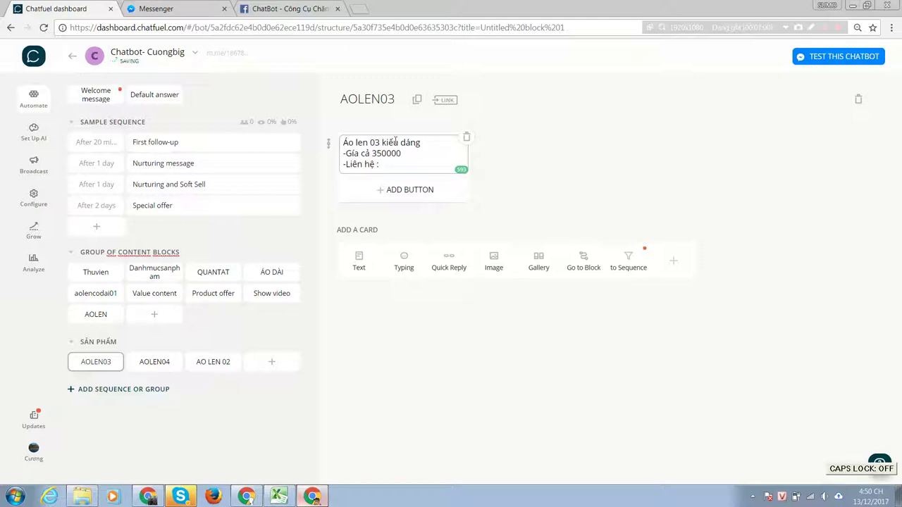
pyautogui.write('xxxxx')
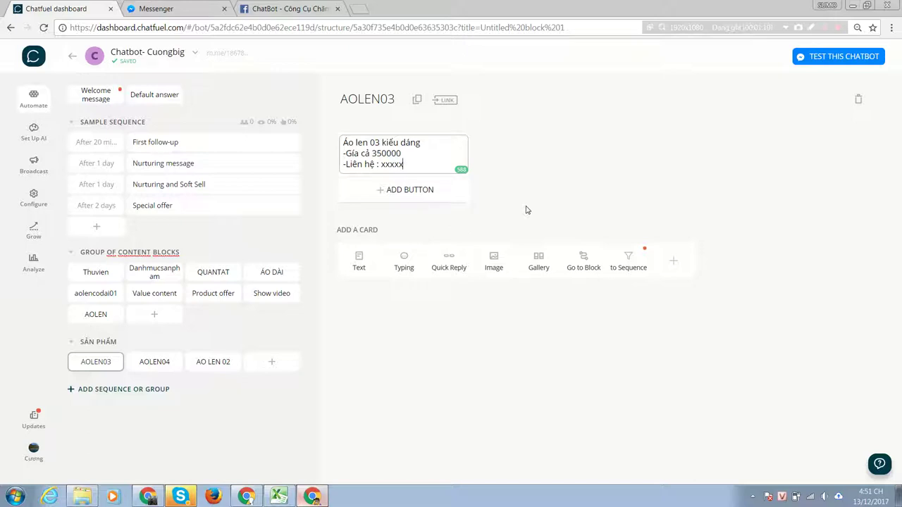
# Add an image card below the text with the blue sweater photo.
pyautogui.click(494, 263)
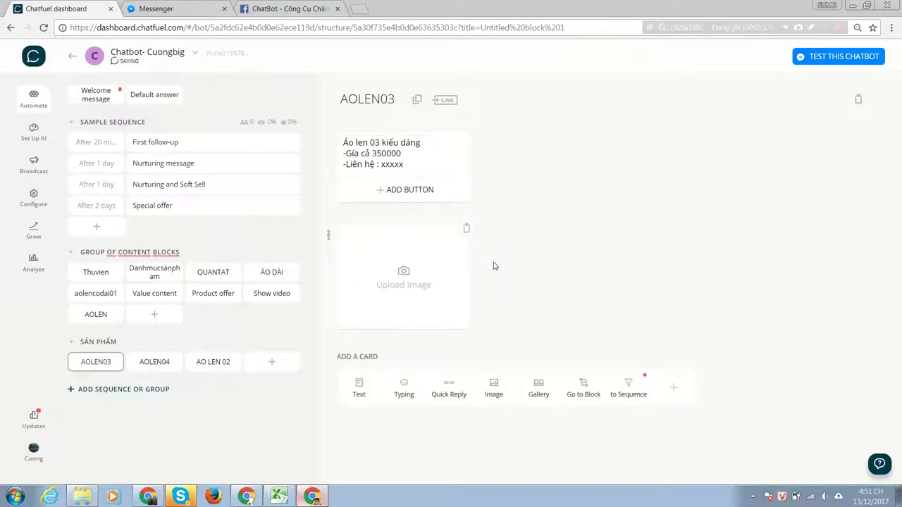
pyautogui.click(401, 276)
pyautogui.doubleClick(211, 156)
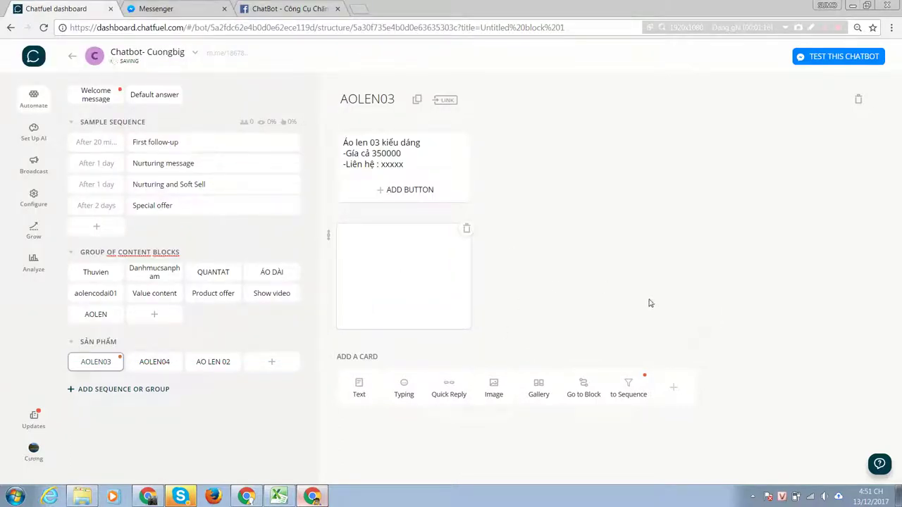
# Add a second image card showing the chatbot icon picture.
pyautogui.click(503, 389)
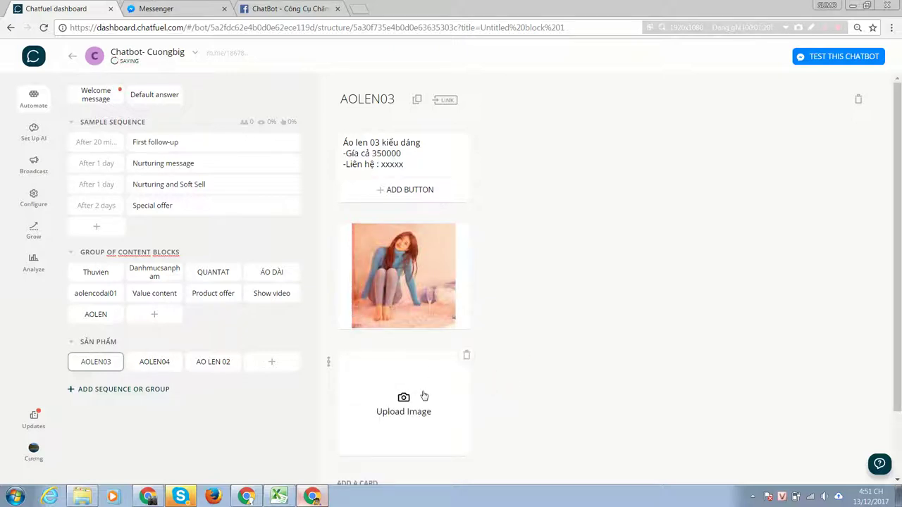
pyautogui.click(445, 359)
pyautogui.doubleClick(313, 158)
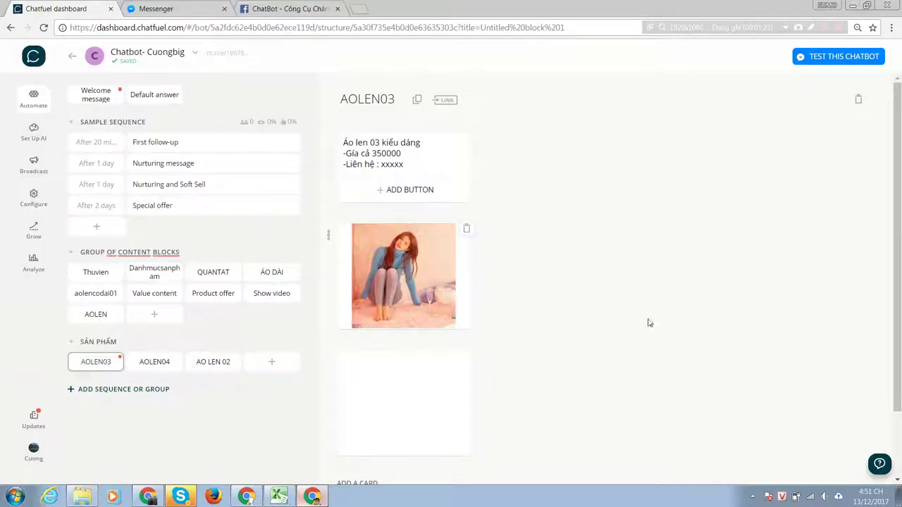
pyautogui.scroll(-1, 648, 326)
pyautogui.scroll(1, 616, 329)
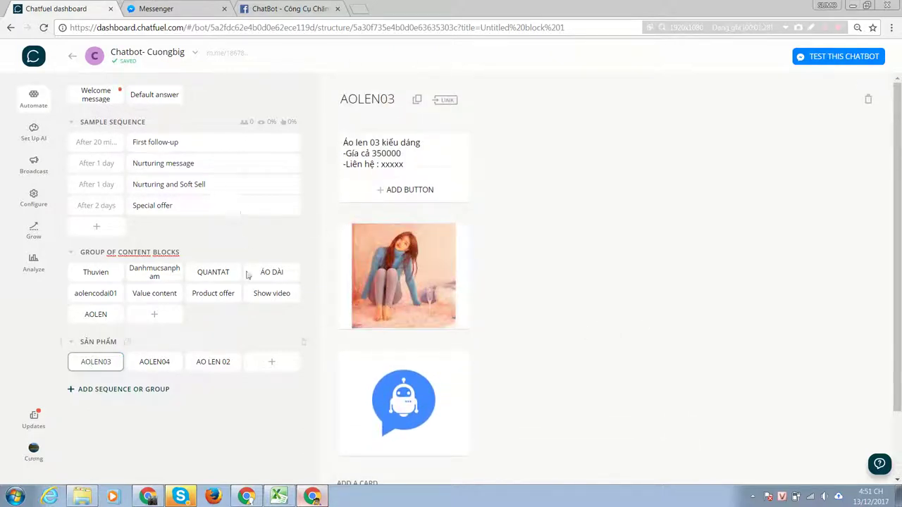
pyautogui.scroll(-1, 622, 210)
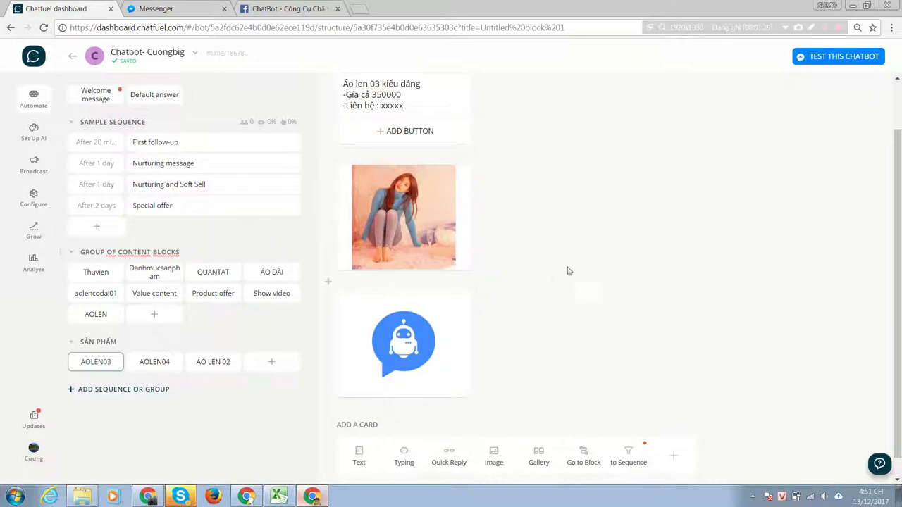
pyautogui.scroll(1, 569, 270)
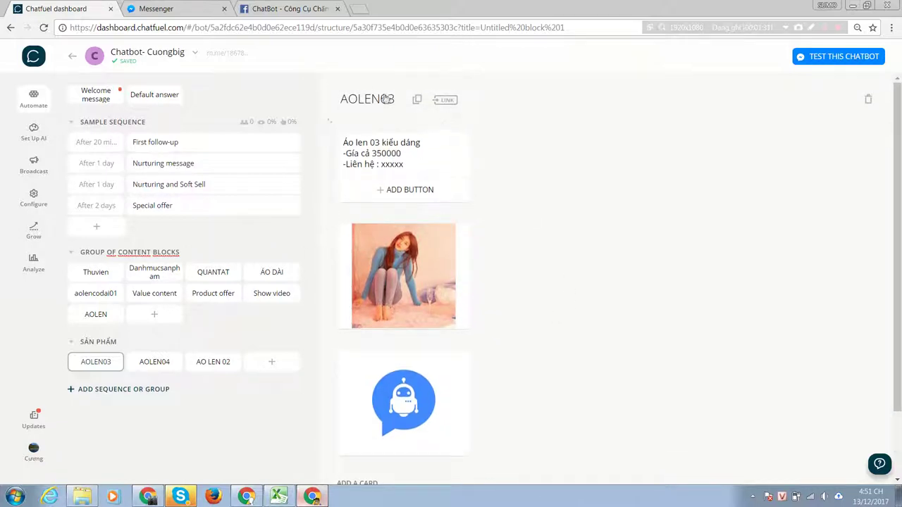
pyautogui.scroll(-1, 400, 268)
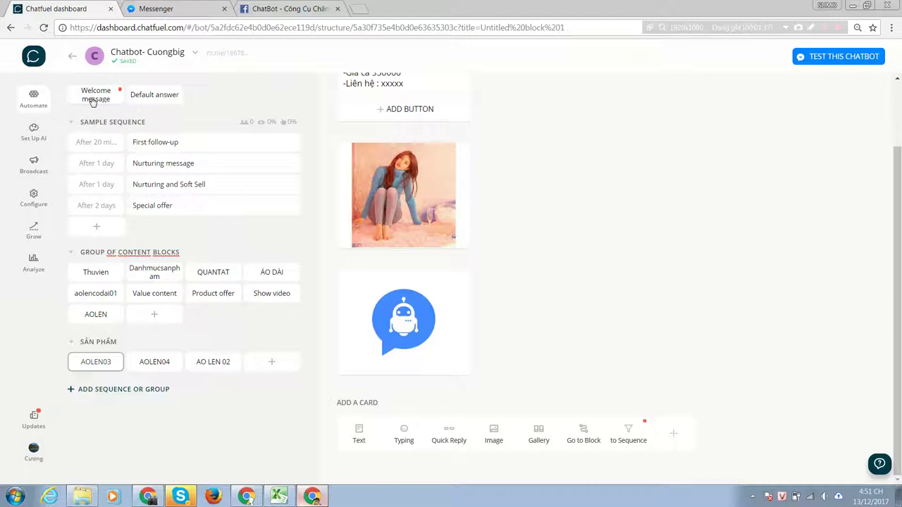
pyautogui.scroll(1, 454, 301)
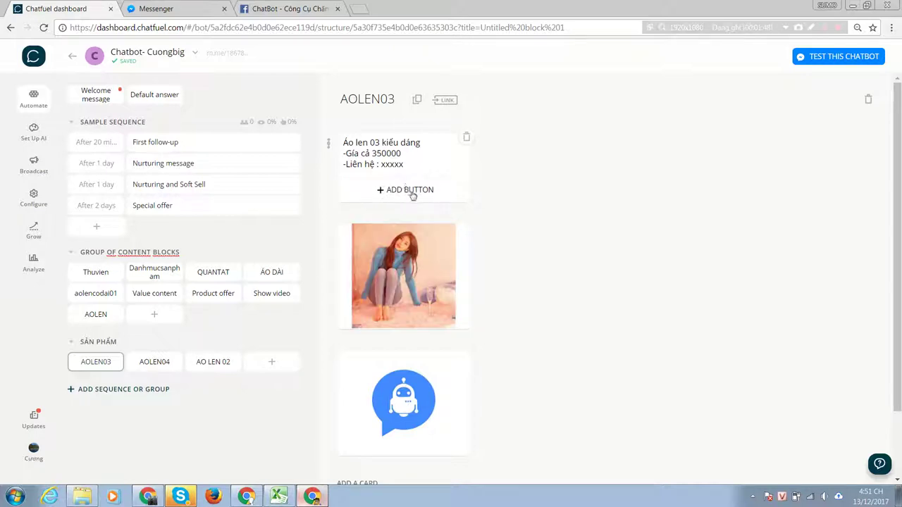
pyautogui.click(408, 190)
pyautogui.click(364, 218)
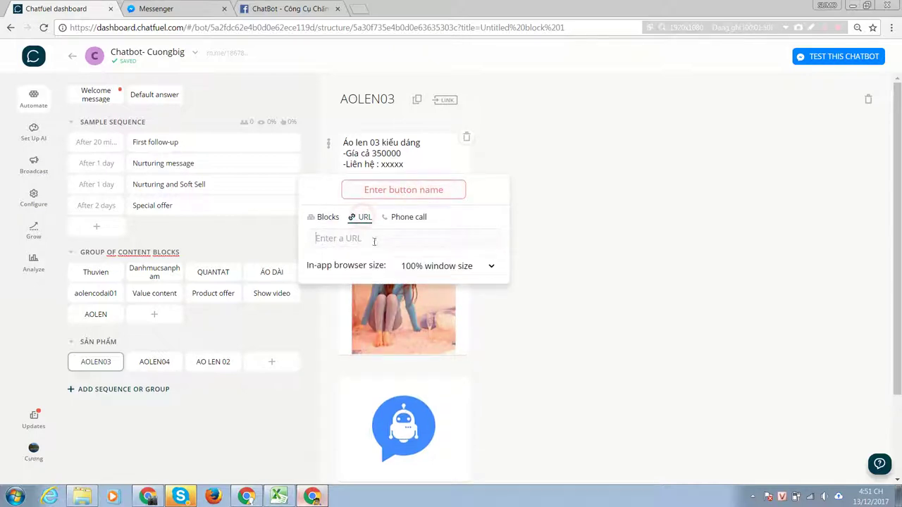
pyautogui.click(404, 190)
pyautogui.press('capslock')
pyautogui.write('M')
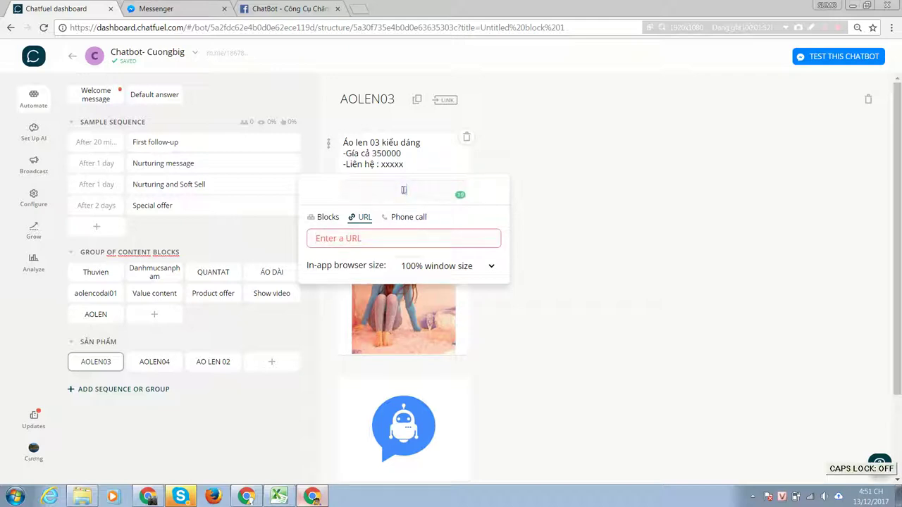
pyautogui.write('ink w')
pyautogui.press('BackSpace')
pyautogui.press('BackSpace')
pyautogui.press('BackSpace')
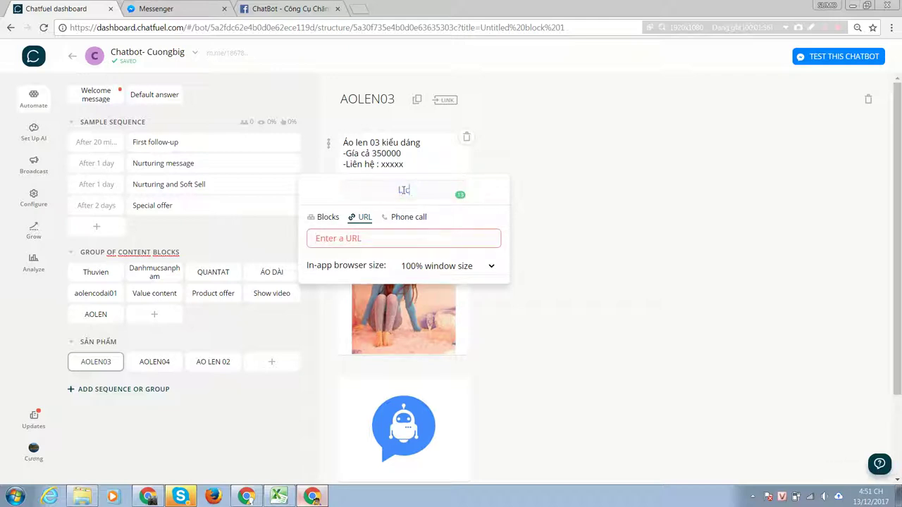
pyautogui.write('nk web')
pyautogui.click(366, 238)
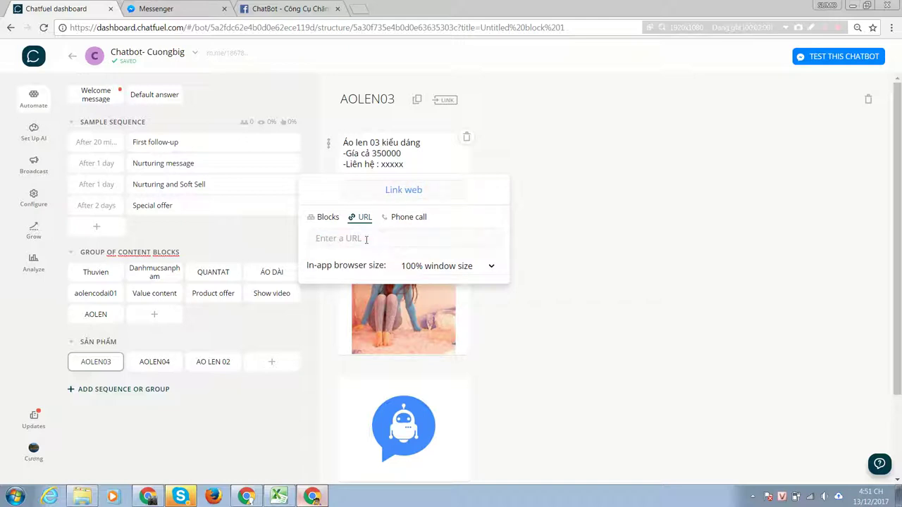
pyautogui.write('http://cuongbig')
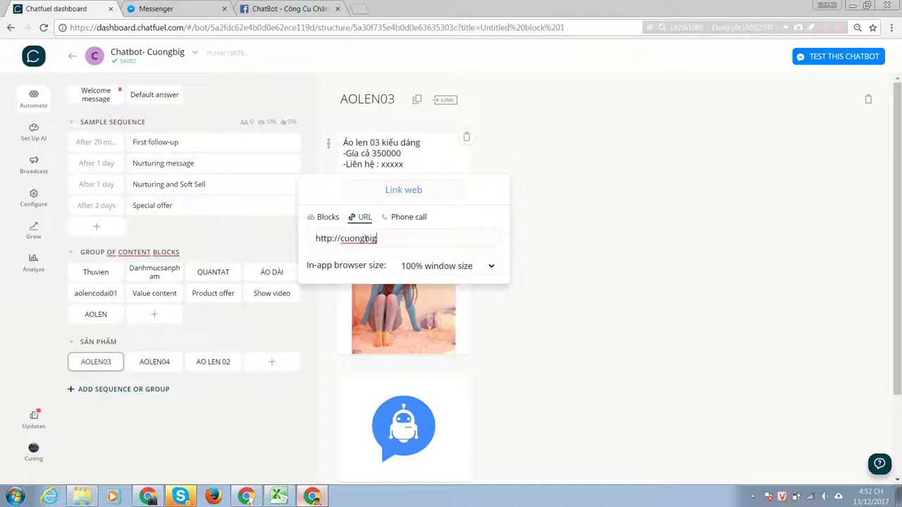
pyautogui.write('.com')
pyautogui.click(597, 259)
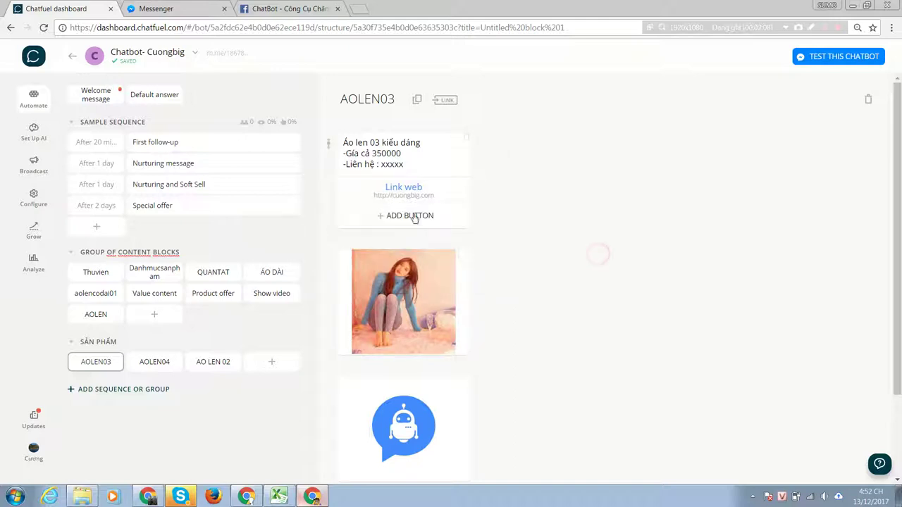
# Add another button to the text card named 'Gọi Ngay'.
pyautogui.click(423, 215)
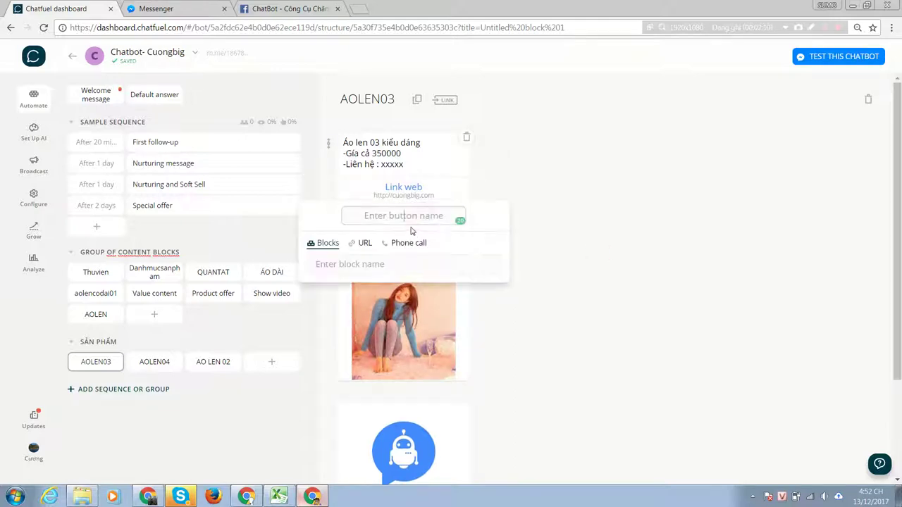
pyautogui.write('hoi')
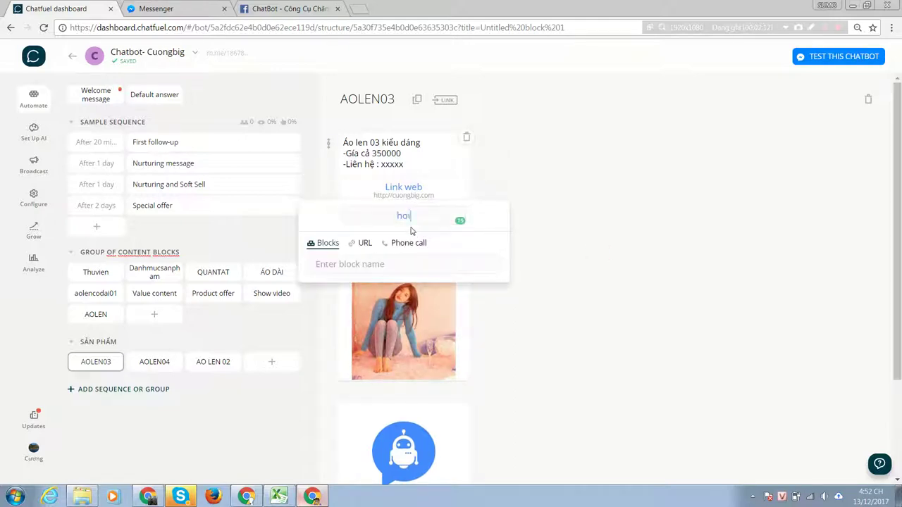
pyautogui.press('BackSpace')
pyautogui.press('capslock')
pyautogui.write('H')
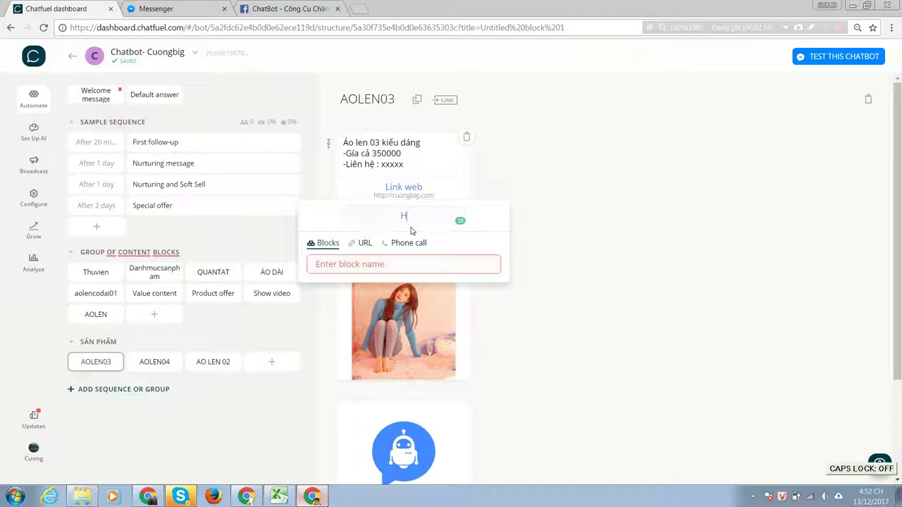
pyautogui.write('o')
pyautogui.press('BackSpace')
pyautogui.press('BackSpace')
pyautogui.write('o')
pyautogui.press('BackSpace')
pyautogui.write('o')
pyautogui.press('BackSpace')
pyautogui.press('capslock')
pyautogui.write('Gọi Ngay')
# Make 'Gọi Ngay' a phone-call button with Vietnam's +84 code and the shop's number.
pyautogui.click(417, 243)
pyautogui.click(318, 264)
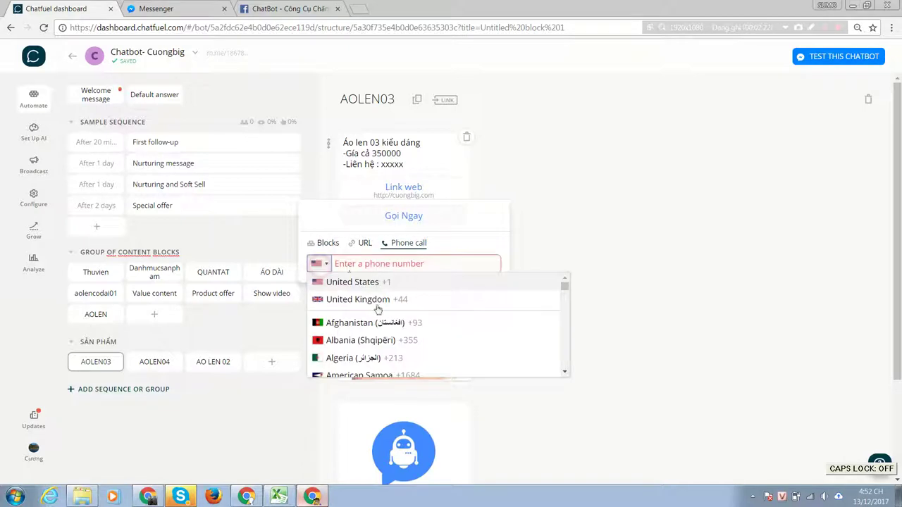
pyautogui.scroll(-15, 364, 324)
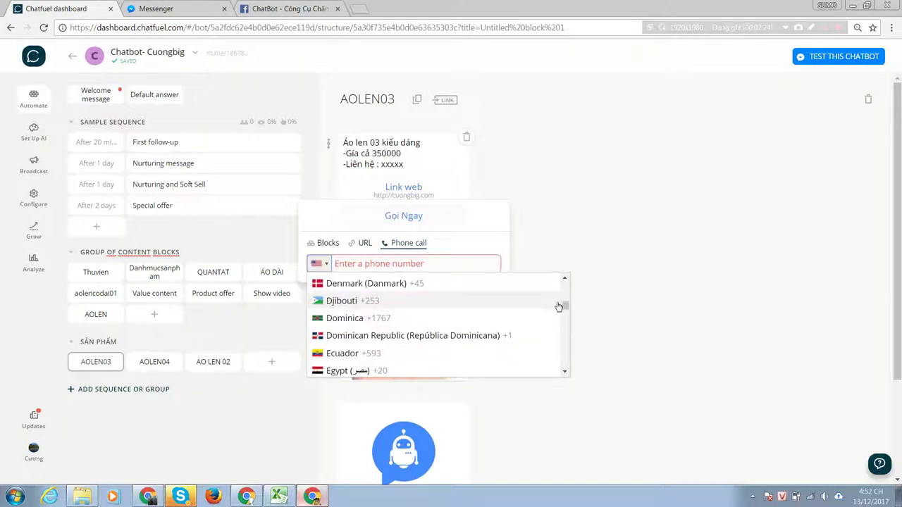
pyautogui.moveTo(558, 308); pyautogui.dragTo(561, 365)
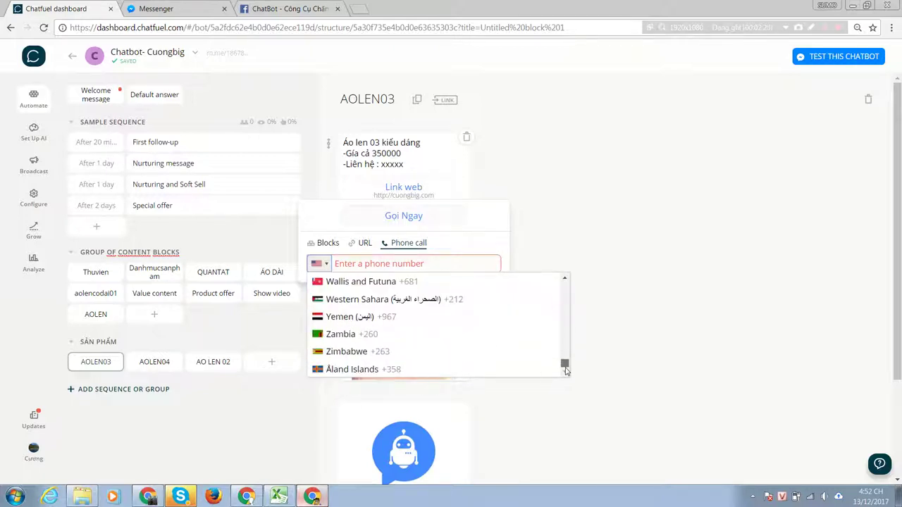
pyautogui.scroll(2, 374, 318)
pyautogui.scroll(-1, 371, 322)
pyautogui.click(372, 322)
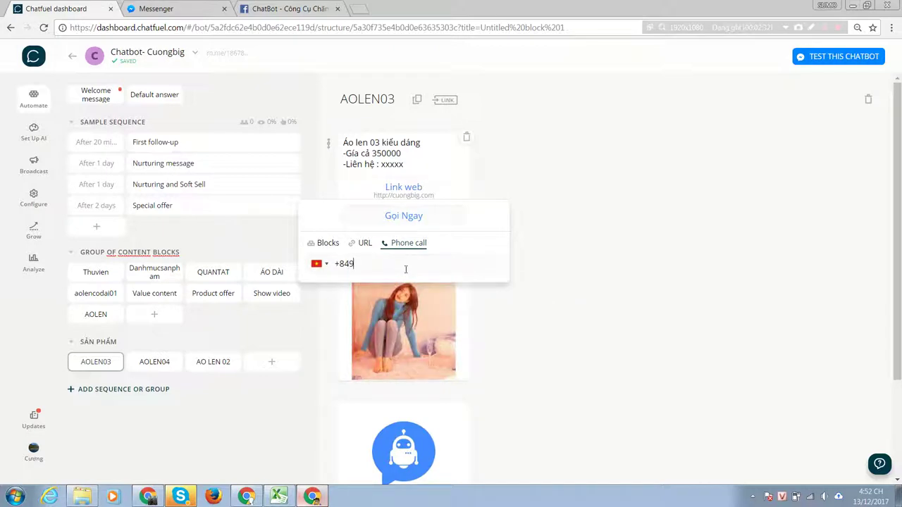
pyautogui.click(568, 275)
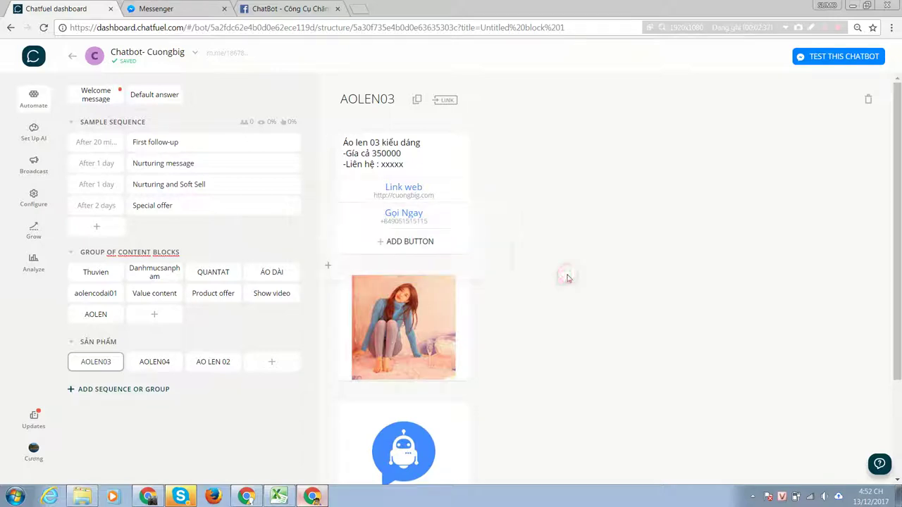
pyautogui.click(416, 250)
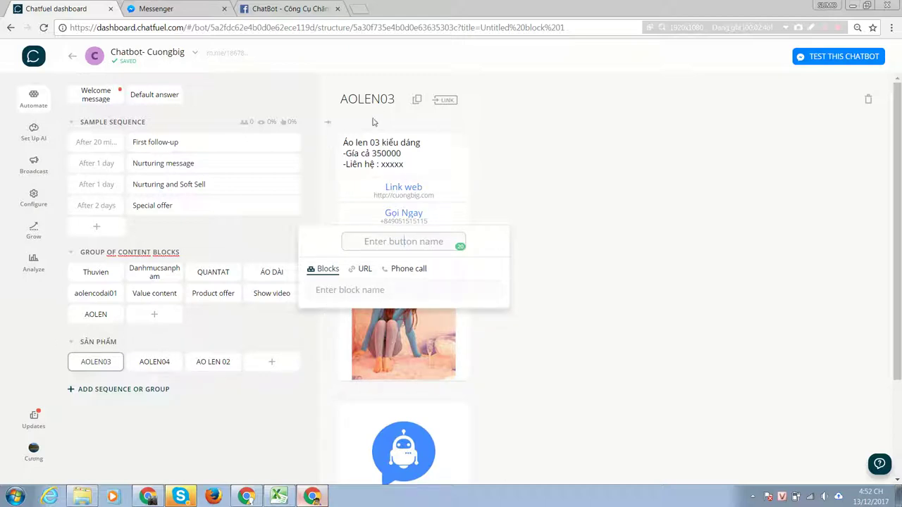
# Link a third button to the AOLEN04 block and label it 'Mẫu Tương Tự'.
pyautogui.click(339, 289)
pyautogui.scroll(-3, 356, 389)
pyautogui.scroll(-2, 359, 392)
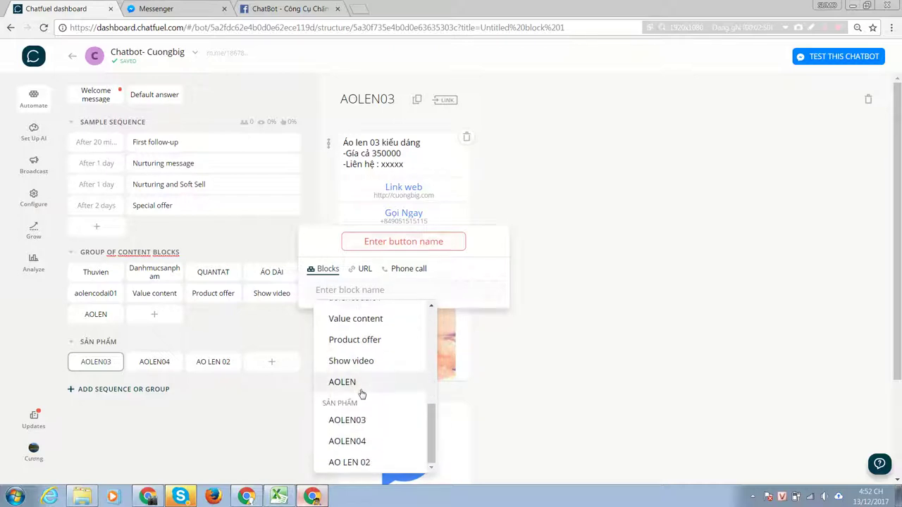
pyautogui.click(367, 444)
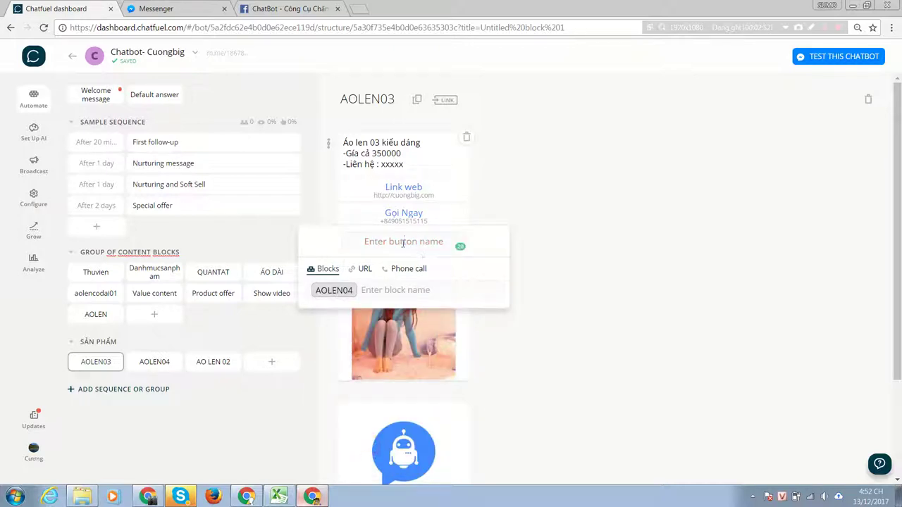
pyautogui.click(404, 242)
pyautogui.press('capslock')
pyautogui.write('M')
pyautogui.press('capslock')
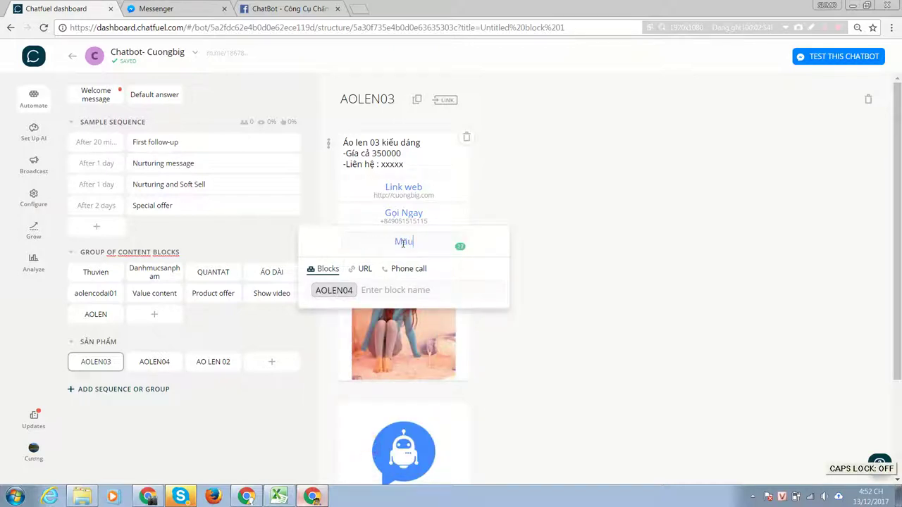
pyautogui.write('ua')
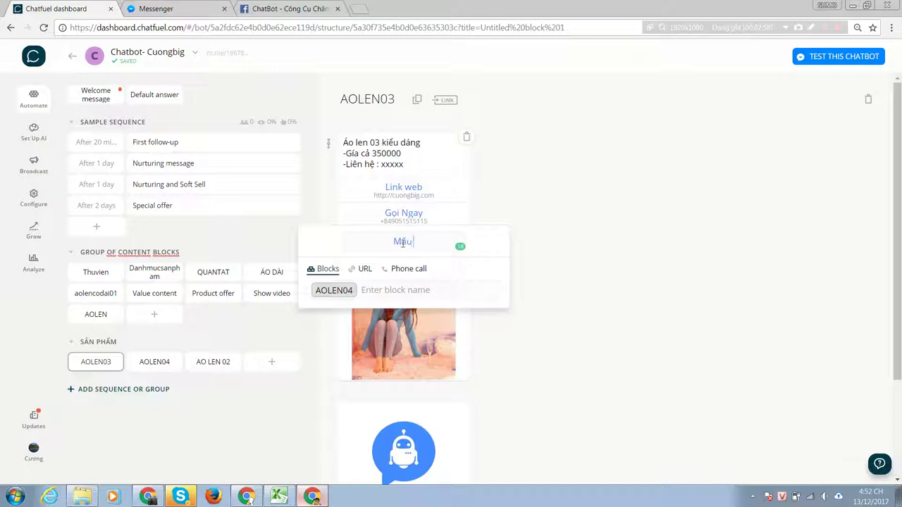
pyautogui.press('capslock')
pyautogui.write('T')
pyautogui.press('capslock')
pyautogui.write('ương')
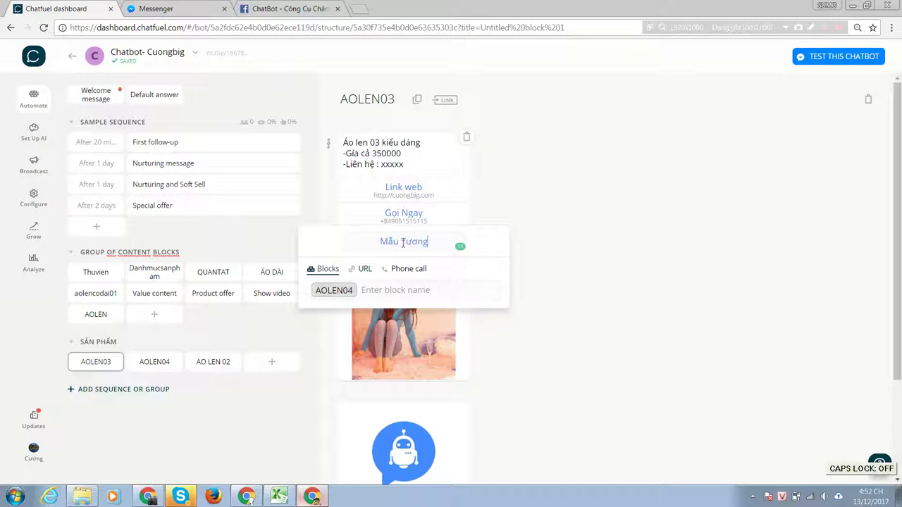
pyautogui.write(' Tự')
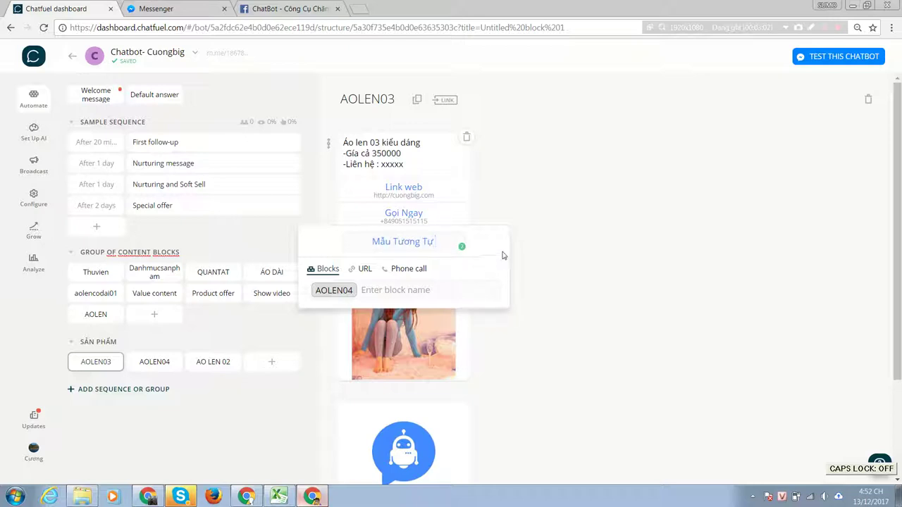
# Replace the button label with 'Xem mẫu khác' and save the button.
pyautogui.moveTo(433, 242); pyautogui.dragTo(336, 243)
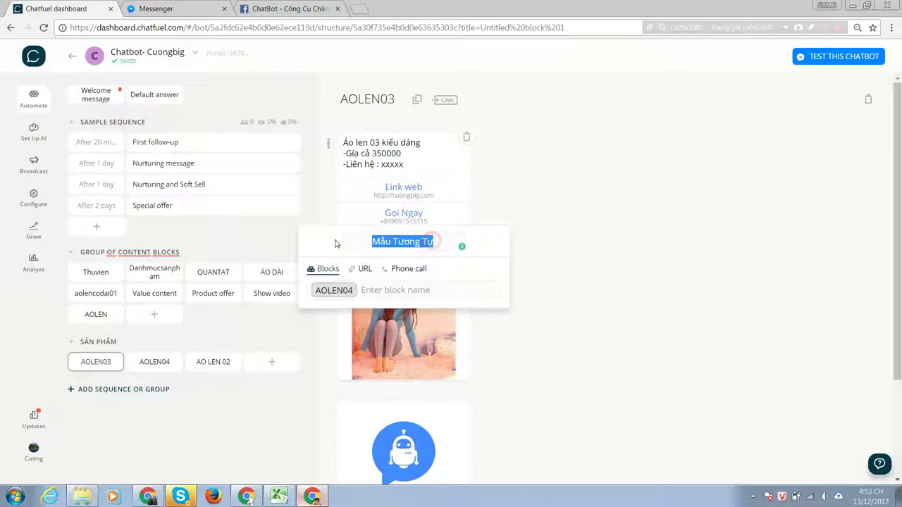
pyautogui.press('capslock')
pyautogui.write('X')
pyautogui.press('capslock')
pyautogui.write('em')
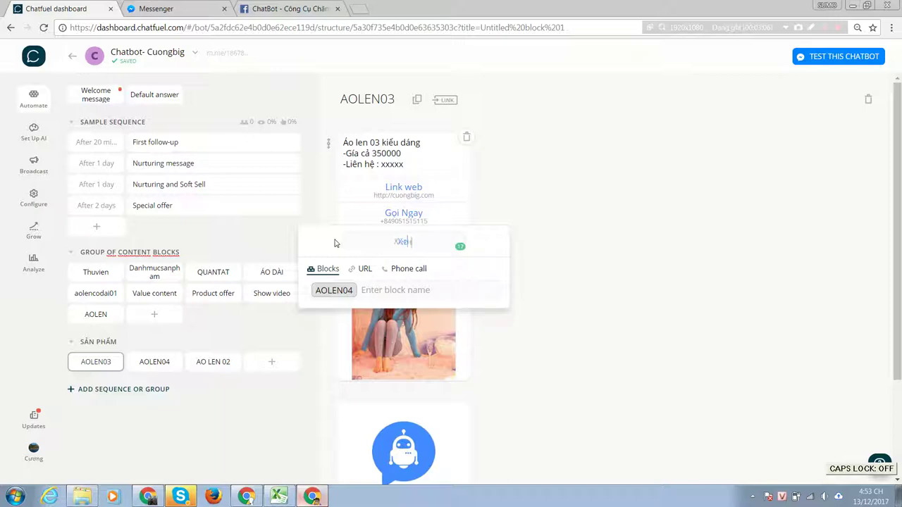
pyautogui.write(' mẫu l')
pyautogui.write('hác')
pyautogui.click(619, 259)
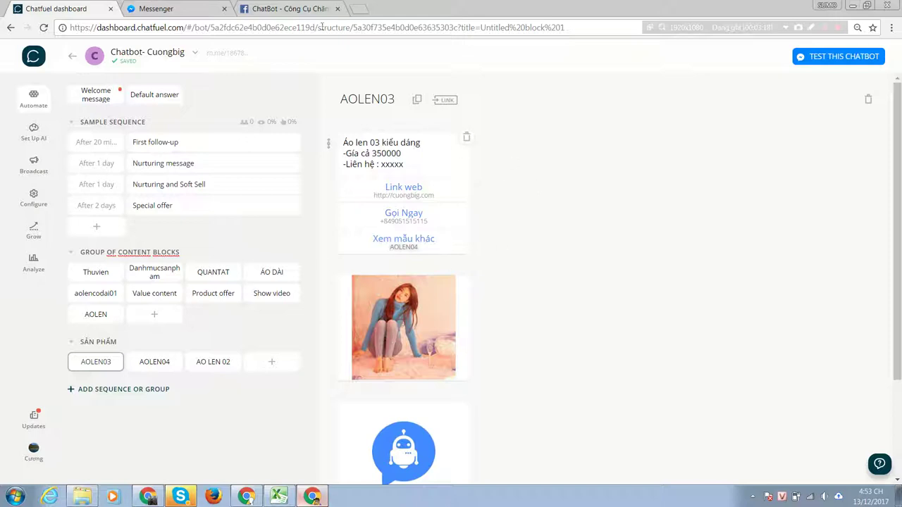
pyautogui.click(110, 101)
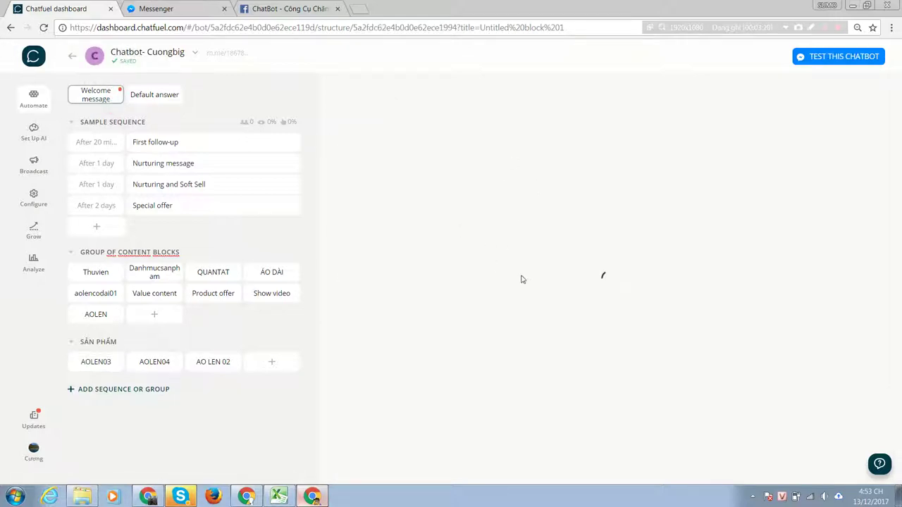
# Delete the two empty gallery cards from the Welcome message, confirming each deletion.
pyautogui.scroll(-1, 529, 363)
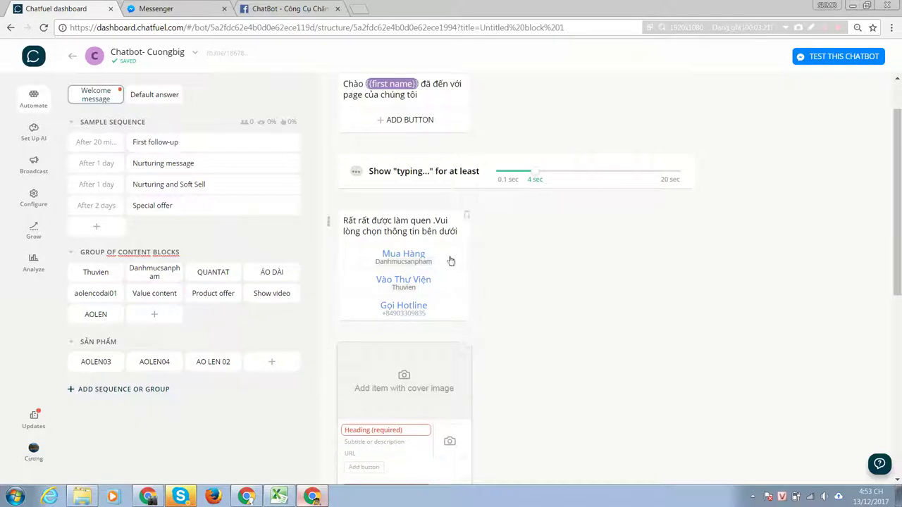
pyautogui.scroll(-1, 458, 314)
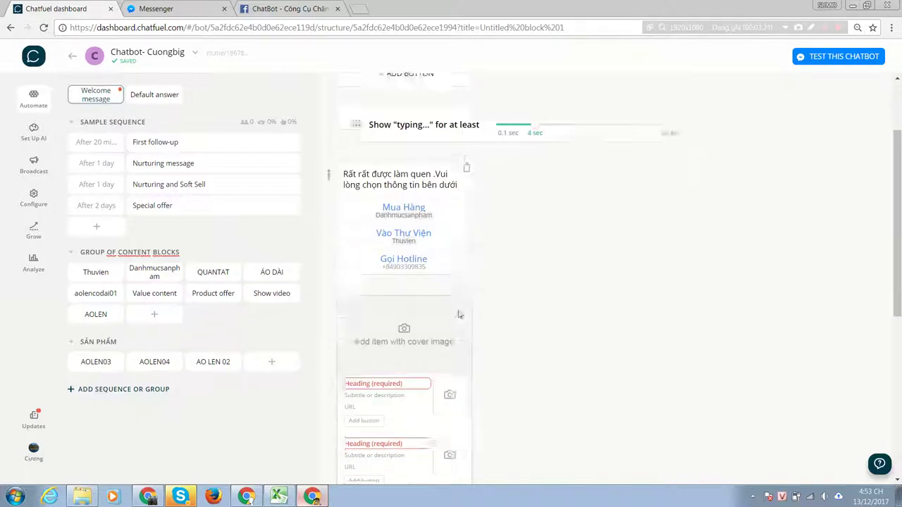
pyautogui.scroll(-3, 459, 315)
pyautogui.click(468, 112)
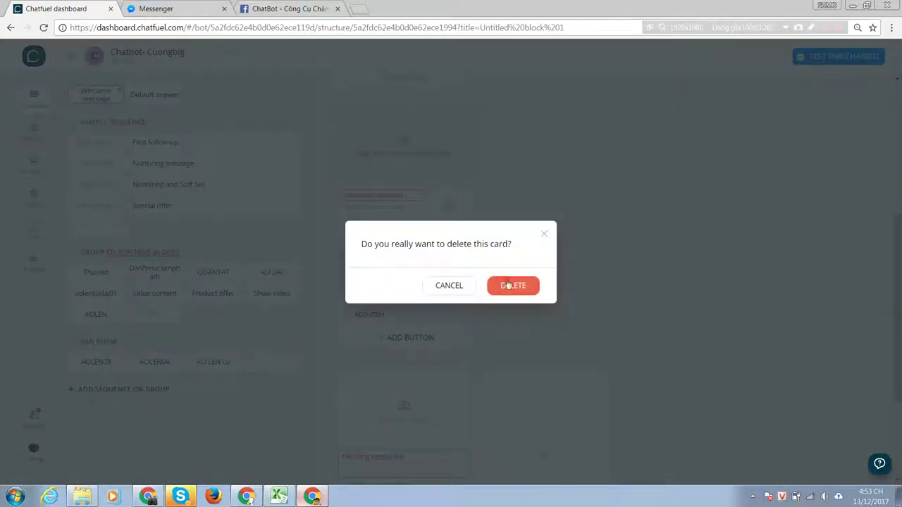
pyautogui.click(507, 285)
pyautogui.click(465, 211)
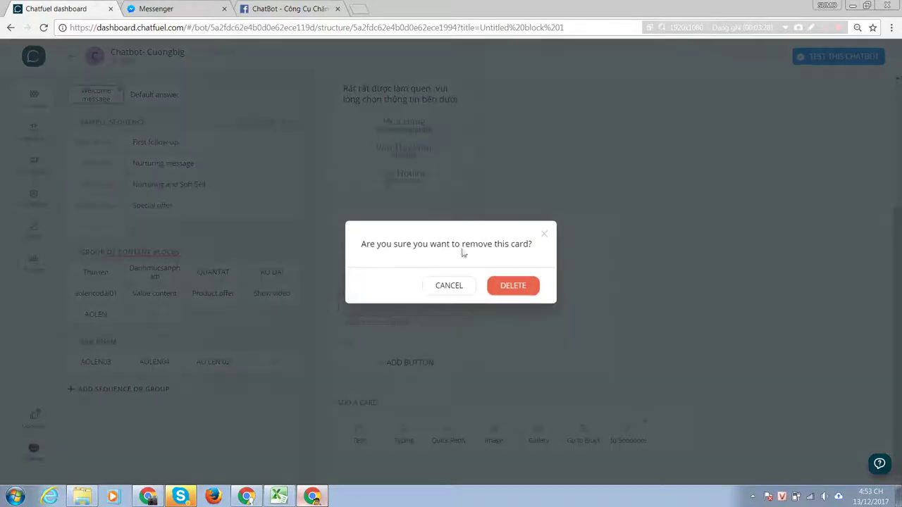
pyautogui.click(507, 285)
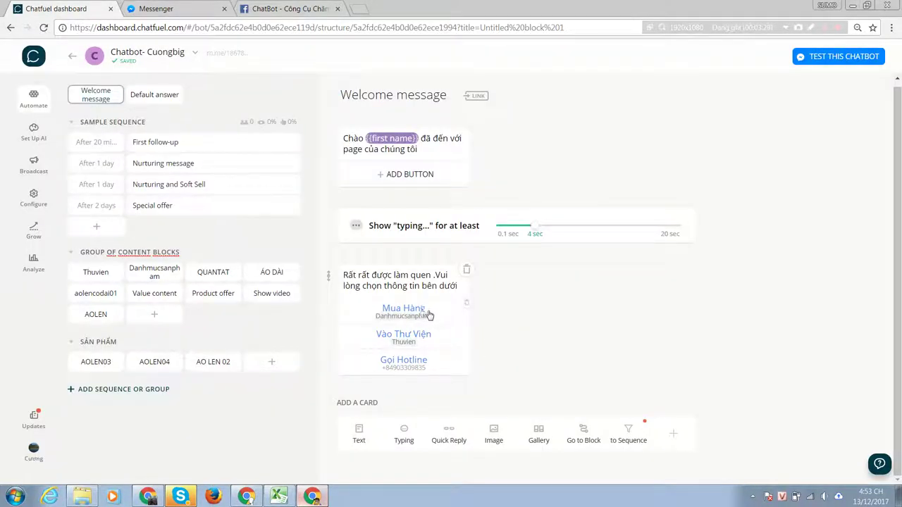
# Rename the Welcome message's Mua Hàng button to 'Áo Len 03'.
pyautogui.click(436, 312)
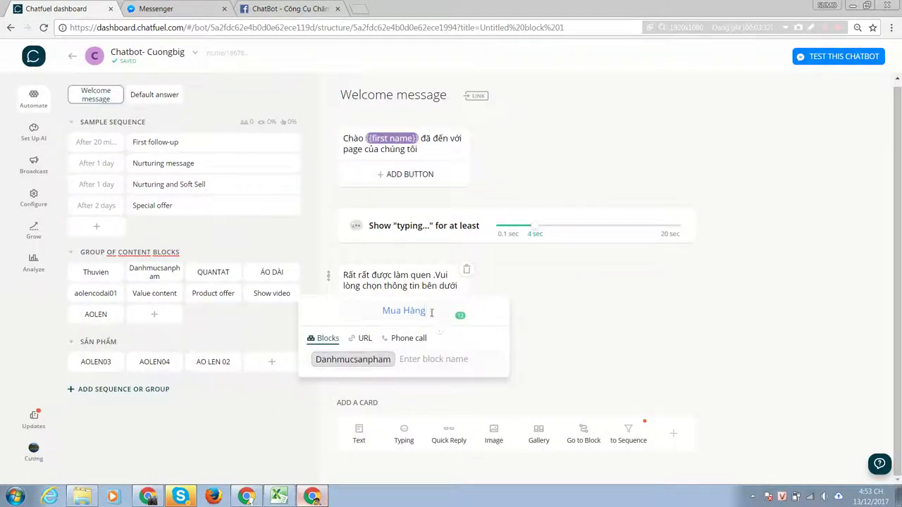
pyautogui.click(437, 313)
pyautogui.click(600, 326)
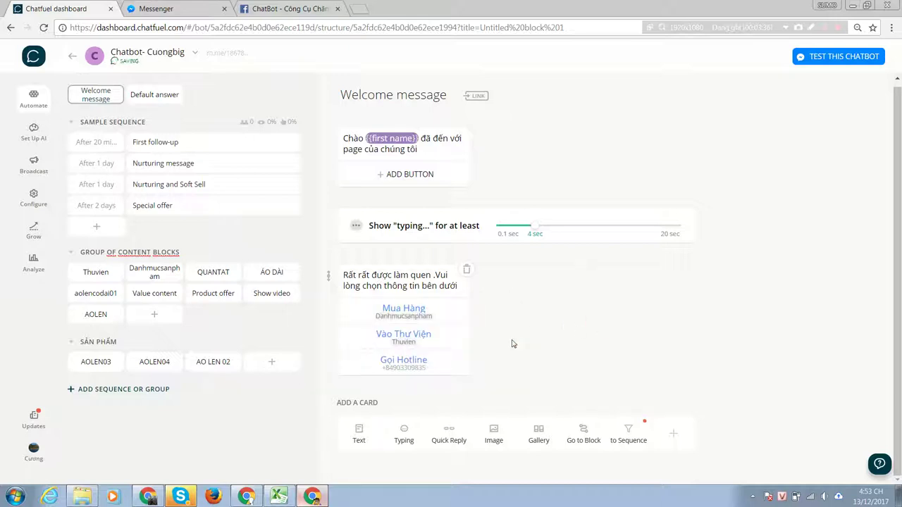
pyautogui.click(429, 312)
pyautogui.moveTo(427, 311); pyautogui.dragTo(375, 310)
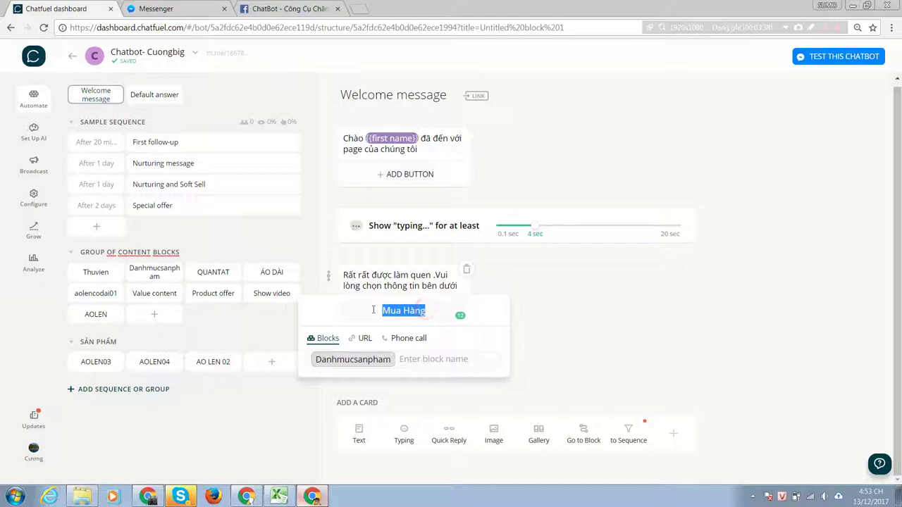
pyautogui.press('capslock')
pyautogui.press('BackSpace')
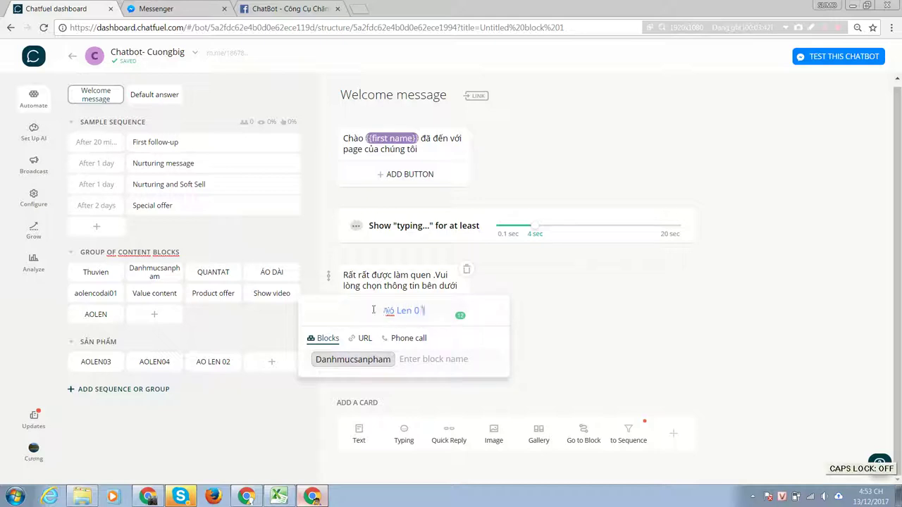
pyautogui.write('Aó Len 03s')
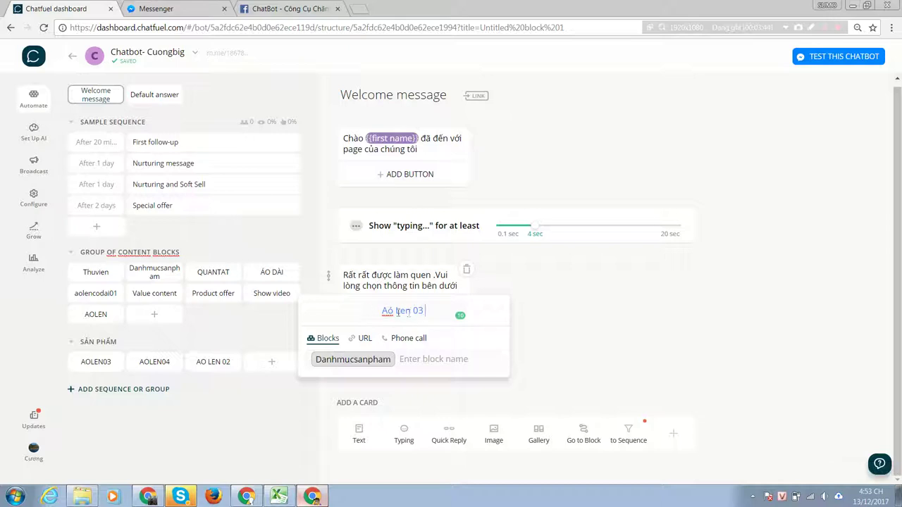
# Relink the Áo Len 03 button from Danhmucsanpham to the AOLEN03 block.
pyautogui.click(393, 357)
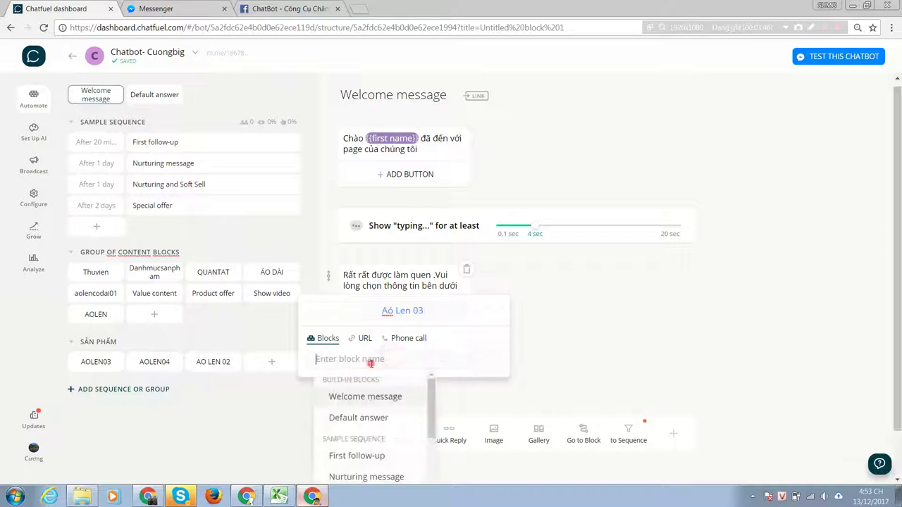
pyautogui.scroll(-5, 372, 408)
pyautogui.scroll(-2, 370, 411)
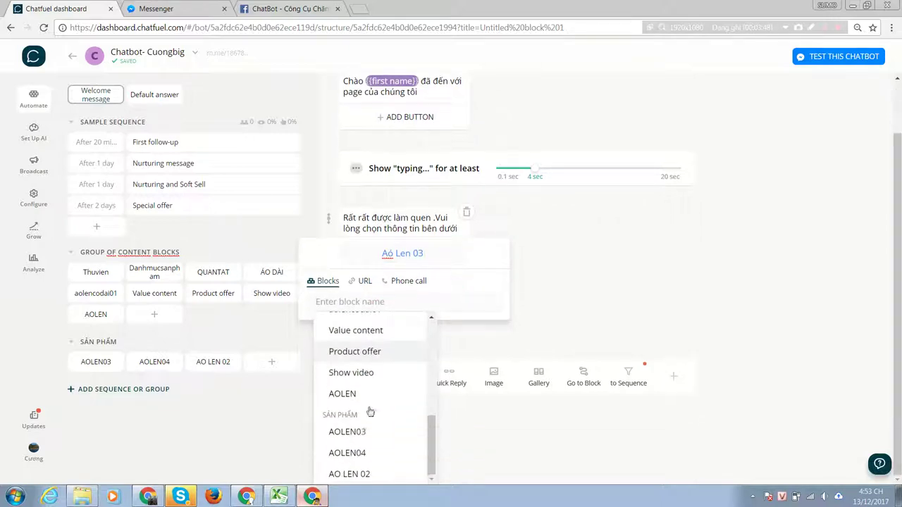
pyautogui.click(369, 430)
pyautogui.click(601, 317)
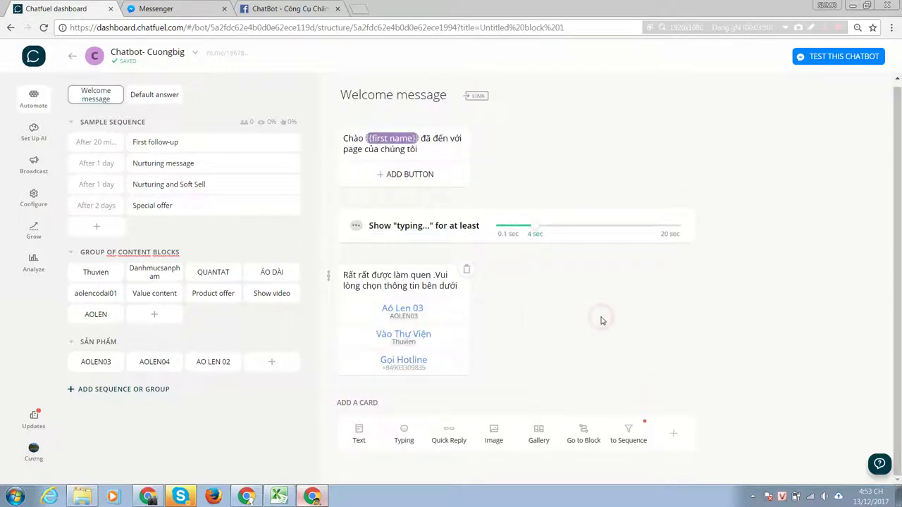
# Send the chatbot to Messenger with TEST THIS CHATBOT and check the conversation.
pyautogui.click(810, 56)
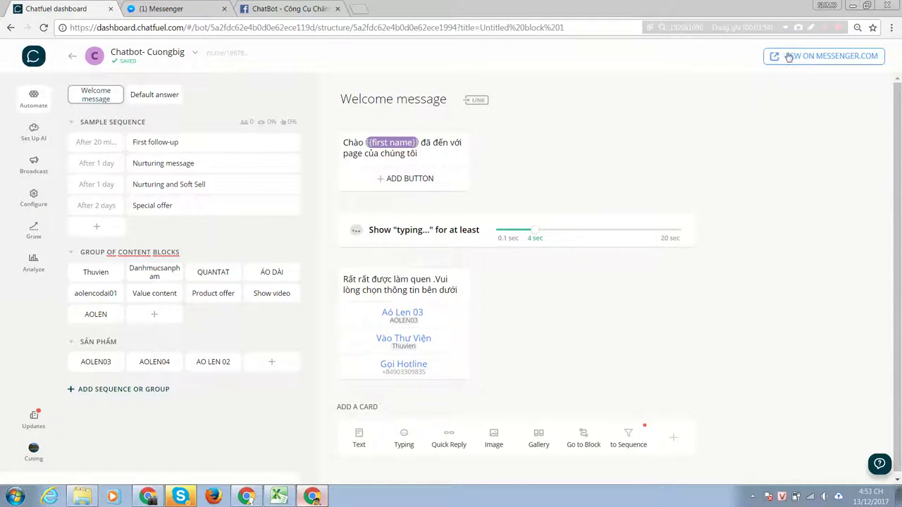
pyautogui.click(161, 9)
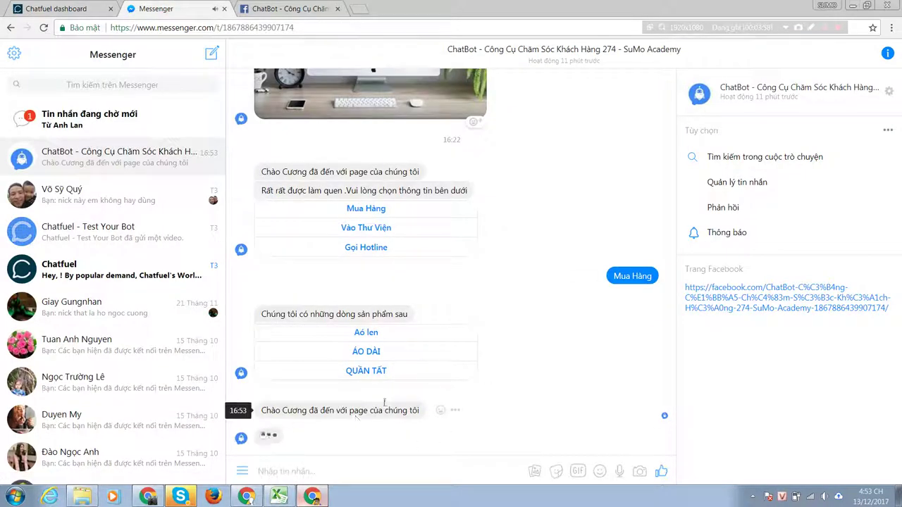
pyautogui.click(65, 8)
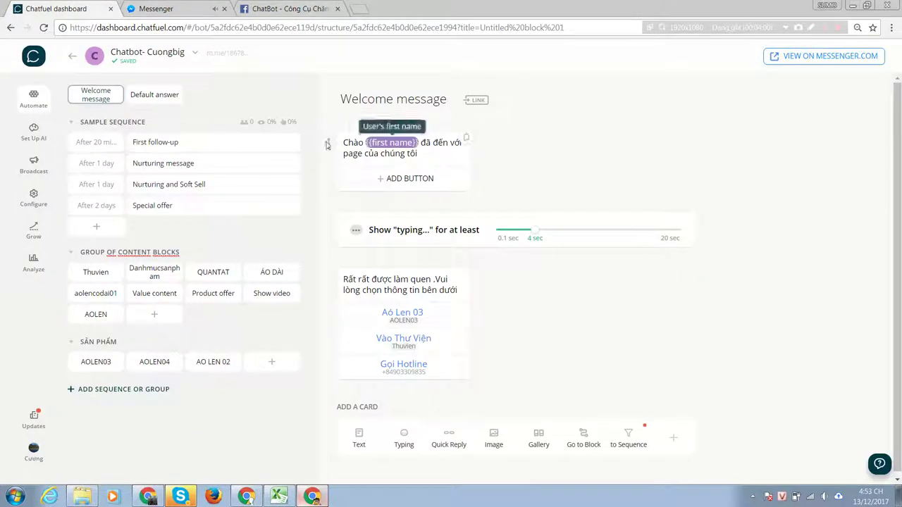
pyautogui.click(281, 9)
pyautogui.scroll(-10, 405, 346)
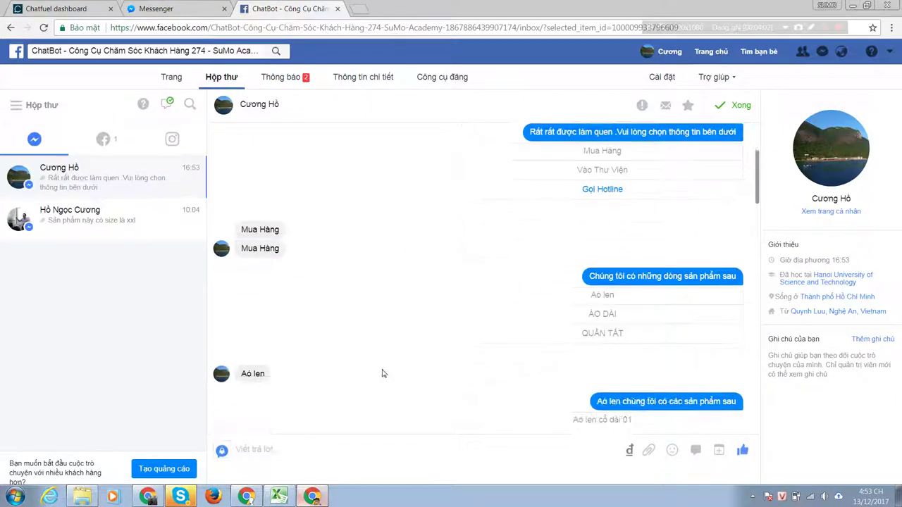
pyautogui.scroll(-15, 413, 352)
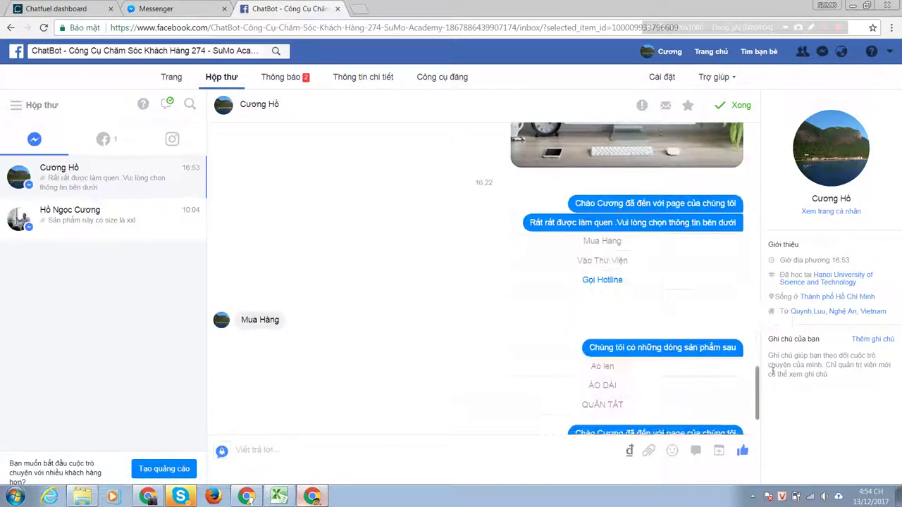
pyautogui.moveTo(755, 383); pyautogui.dragTo(757, 421)
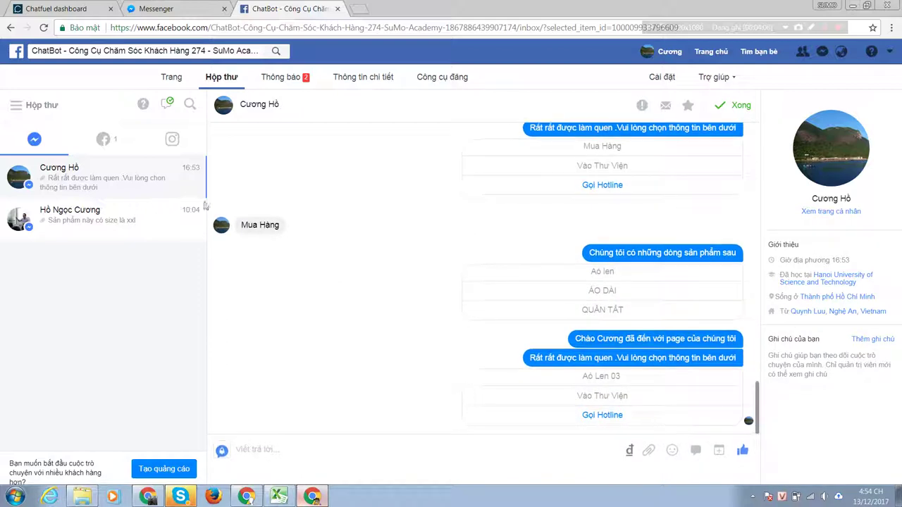
pyautogui.click(155, 8)
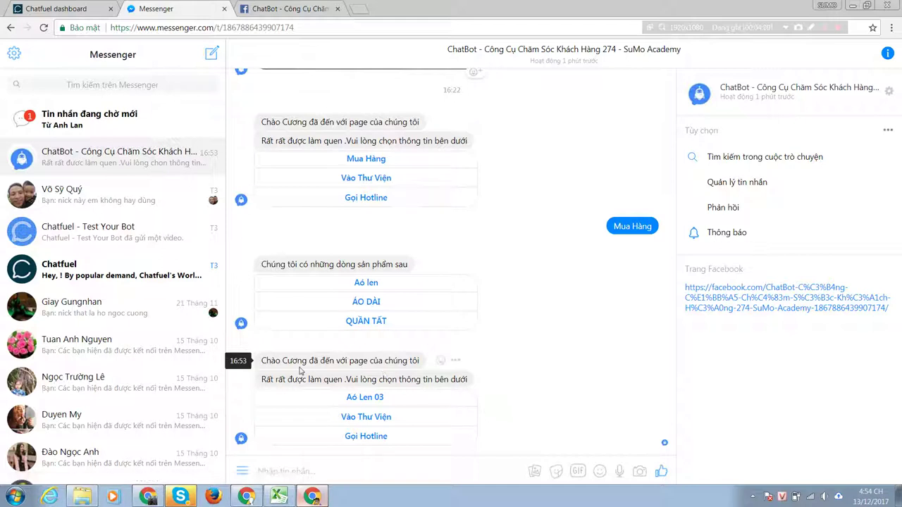
# Tap Áo Len 03 and Xem mẫu khác in Messenger, then open the AOLEN04 block.
pyautogui.click(361, 398)
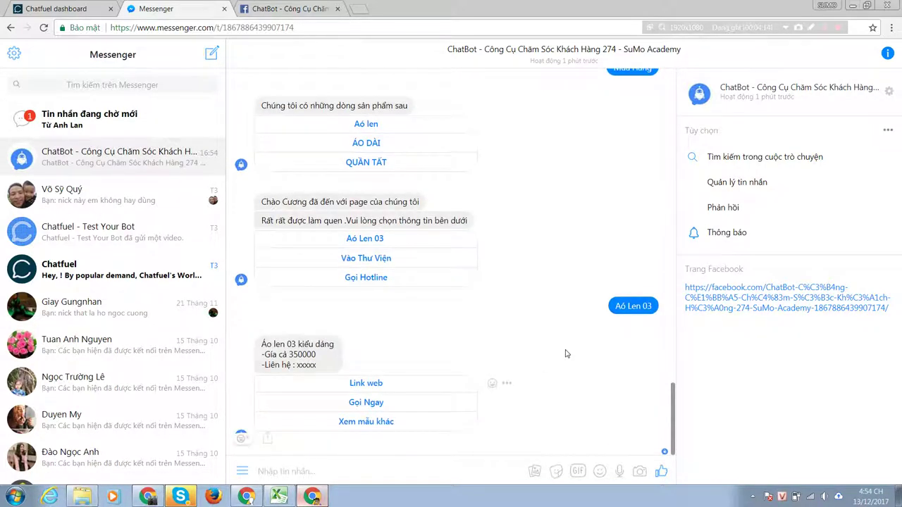
pyautogui.scroll(3, 296, 148)
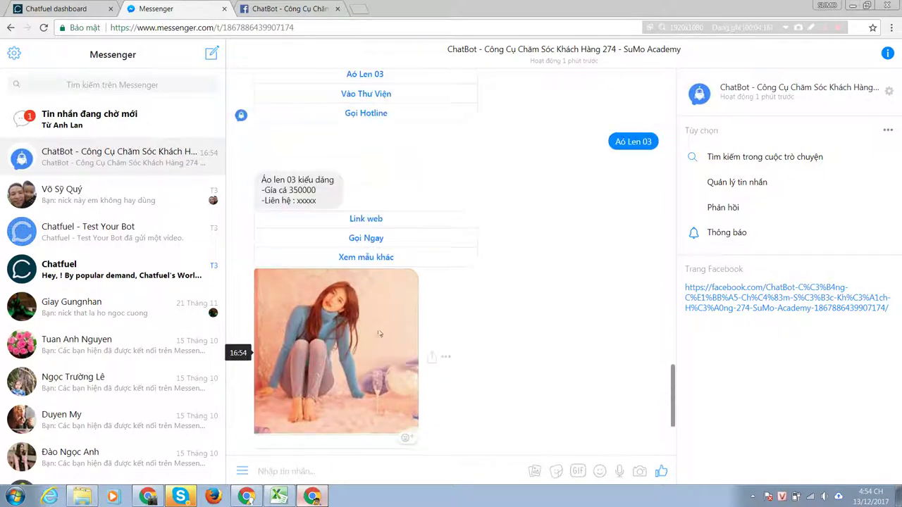
pyautogui.click(371, 260)
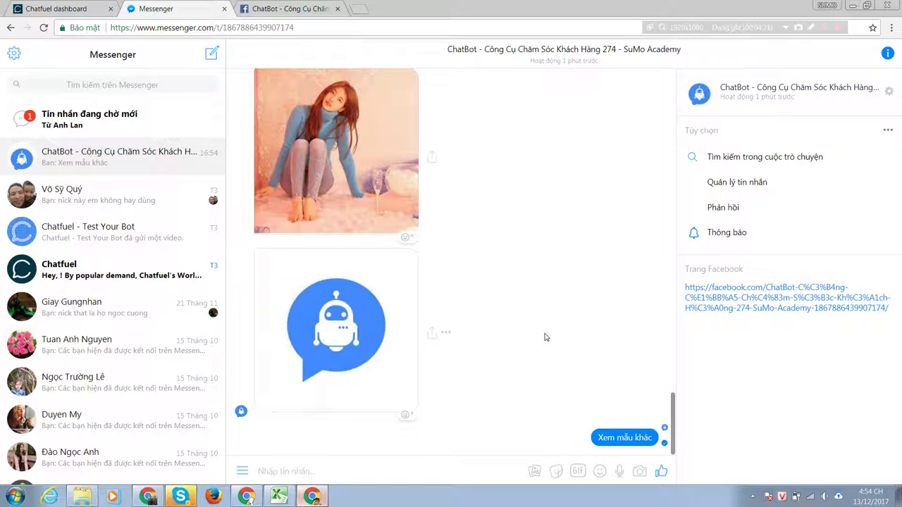
pyautogui.click(56, 8)
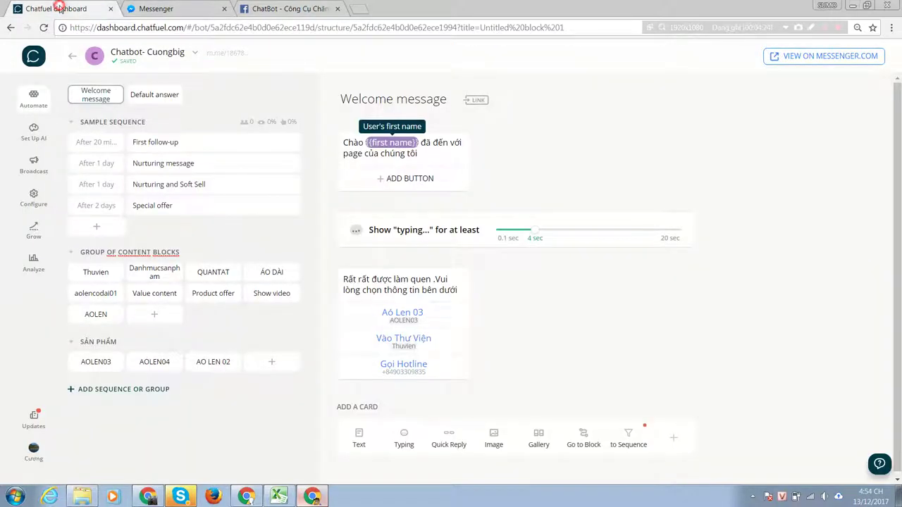
pyautogui.click(155, 363)
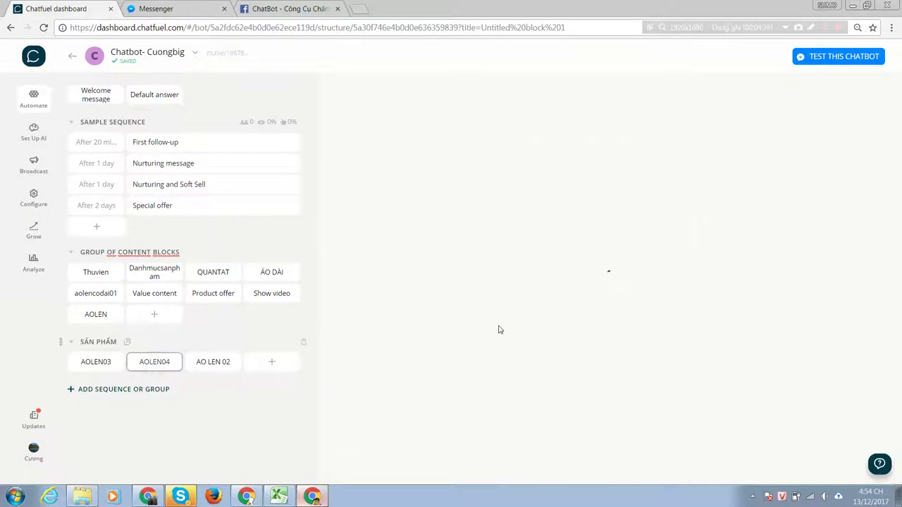